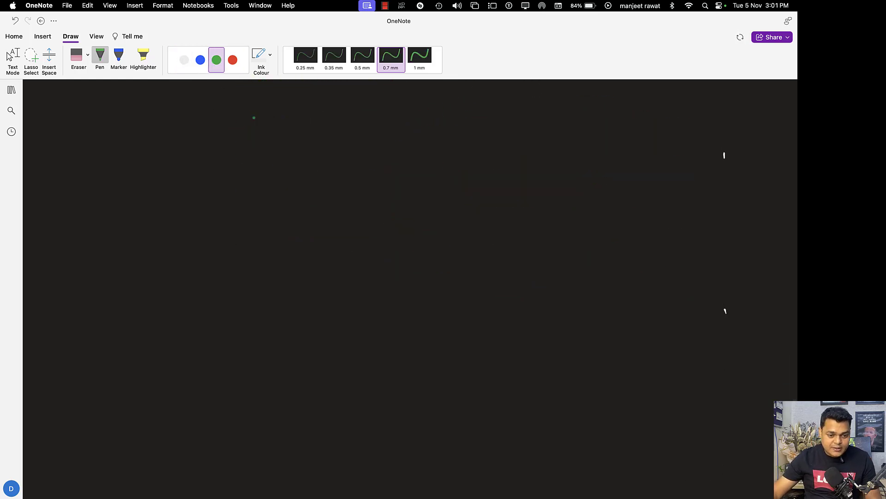
Handwrite the title's first line, "Convert win10, win-11 Machine to", in white after a green # sign
drag(242, 99, 240, 112)
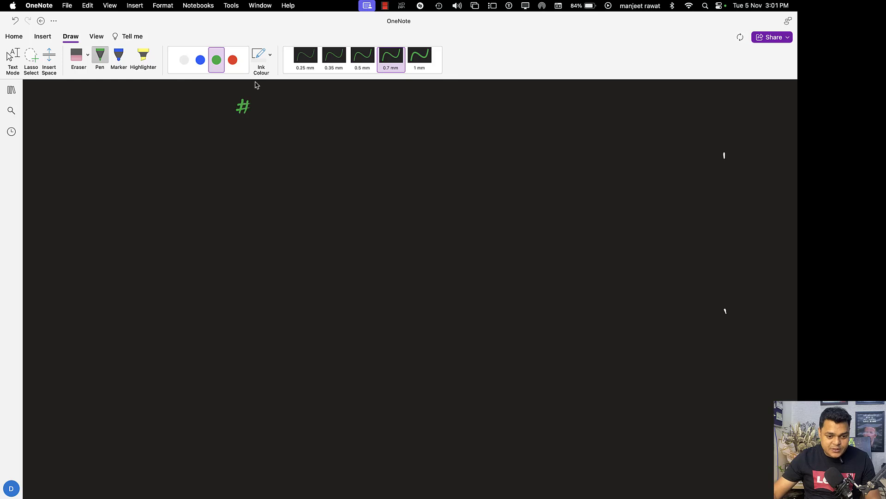
click(184, 59)
mouse_move(268, 104)
mouse_down()
mouse_move(267, 113)
mouse_move(329, 117)
mouse_move(335, 109)
mouse_up()
drag(347, 107, 369, 107)
drag(367, 109, 400, 109)
drag(409, 117, 427, 110)
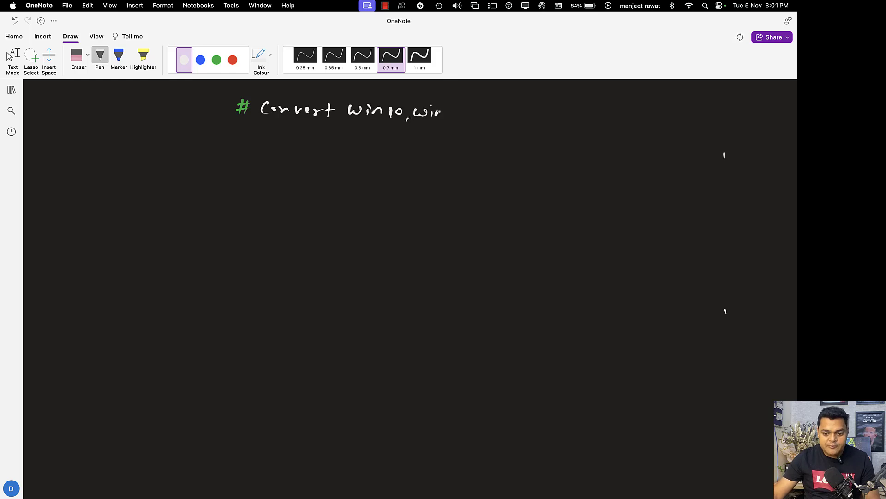
mouse_move(480, 118)
mouse_down()
mouse_move(497, 109)
mouse_move(568, 121)
mouse_up()
drag(564, 114, 581, 115)
Handwrite the title's second line, "Member of Domain controller", in white below the first line
mouse_move(279, 143)
mouse_down()
mouse_move(287, 131)
mouse_move(293, 143)
mouse_up()
drag(296, 140, 344, 146)
drag(342, 141, 382, 151)
drag(384, 146, 423, 151)
click(423, 137)
drag(444, 143, 463, 150)
drag(473, 144, 488, 149)
drag(492, 144, 546, 148)
drag(547, 150, 568, 150)
drag(562, 143, 578, 144)
drag(575, 147, 601, 150)
drag(606, 146, 624, 144)
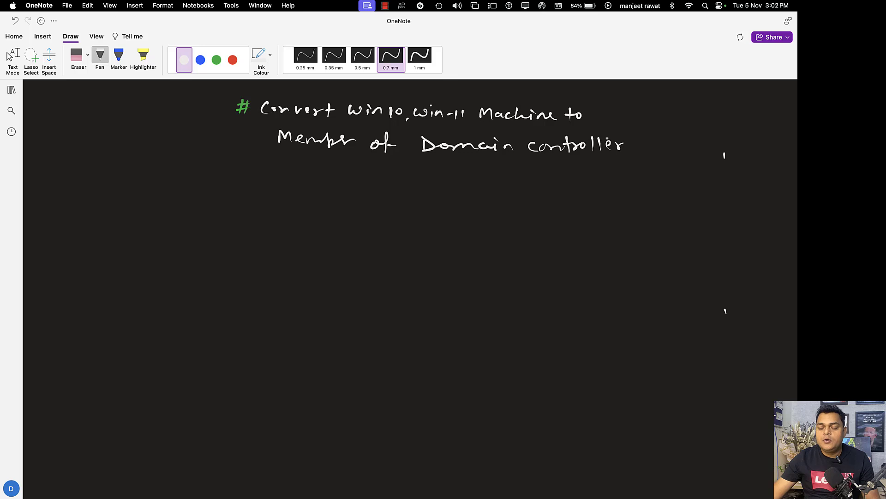
Sketch a server computer in green below the title and label it "server2022" above the drawing
click(217, 59)
mouse_move(81, 196)
mouse_down()
mouse_move(79, 221)
mouse_move(116, 198)
mouse_move(72, 219)
mouse_up()
drag(84, 220, 95, 228)
mouse_move(124, 198)
mouse_down()
mouse_move(123, 218)
mouse_move(139, 216)
mouse_up()
drag(139, 217, 121, 219)
mouse_move(95, 176)
mouse_down()
mouse_move(88, 186)
mouse_move(146, 177)
mouse_up()
drag(152, 176, 202, 181)
Handwrite the domain name "cloud.com" in white below the server sketch
click(184, 59)
drag(76, 261, 74, 272)
mouse_move(83, 259)
mouse_down()
mouse_move(82, 273)
mouse_move(114, 272)
mouse_up()
mouse_move(116, 260)
mouse_down()
mouse_move(116, 273)
mouse_move(170, 272)
mouse_up()
click(124, 268)
Sketch a small client computer in red opposite the server and label it "win-10" underneath
click(233, 60)
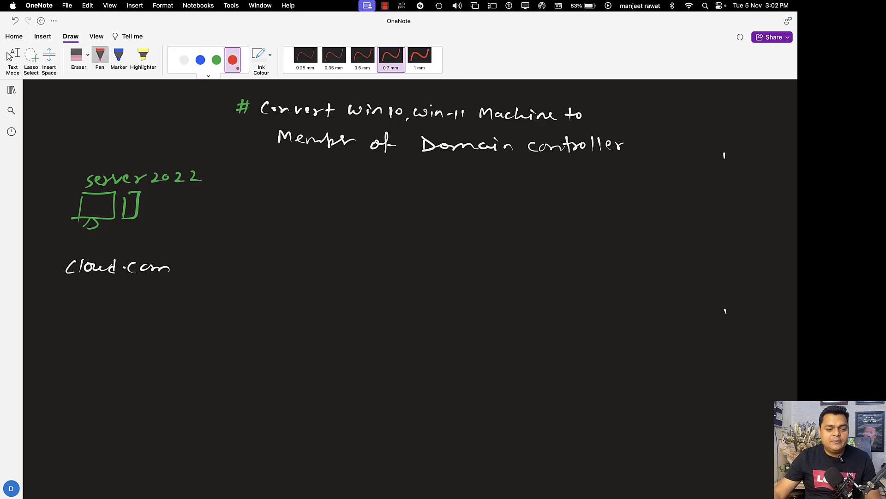
mouse_move(327, 209)
mouse_down()
mouse_move(349, 220)
mouse_move(329, 219)
mouse_up()
mouse_move(332, 221)
mouse_down()
mouse_move(344, 229)
mouse_move(341, 240)
mouse_move(383, 250)
mouse_up()
click(347, 243)
drag(392, 240, 392, 241)
Draw a red network switch between the two computers and connect both to it with a double-headed arrow
mouse_move(202, 213)
mouse_down()
mouse_move(230, 207)
mouse_move(202, 220)
mouse_move(228, 213)
mouse_up()
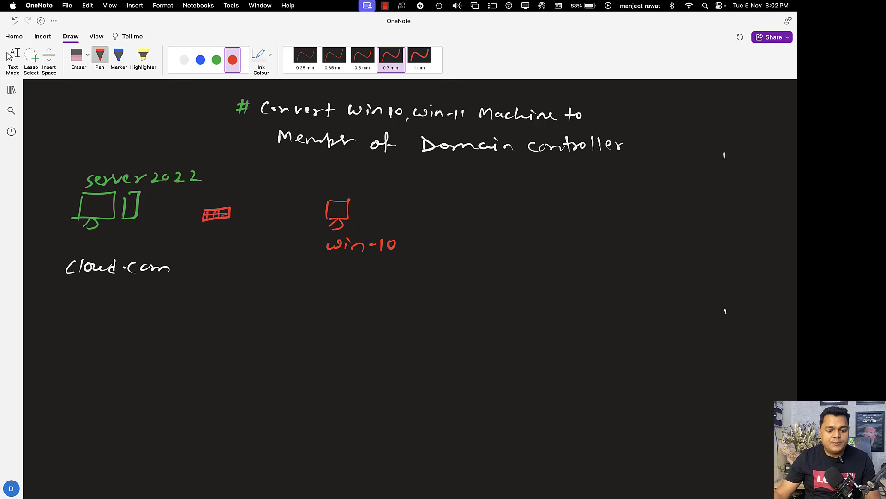
drag(134, 206, 332, 214)
drag(150, 201, 149, 209)
Handwrite requirement 1 in green beside the diagram: "System must be ping to each other."
click(184, 59)
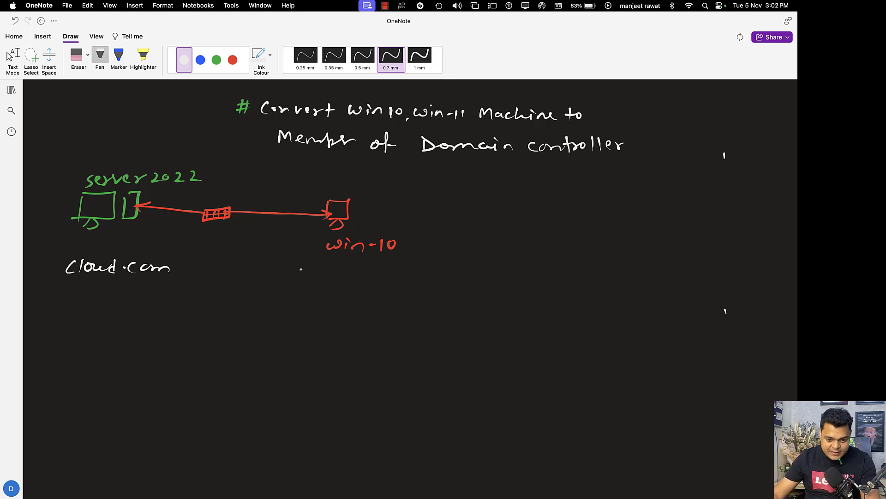
click(216, 60)
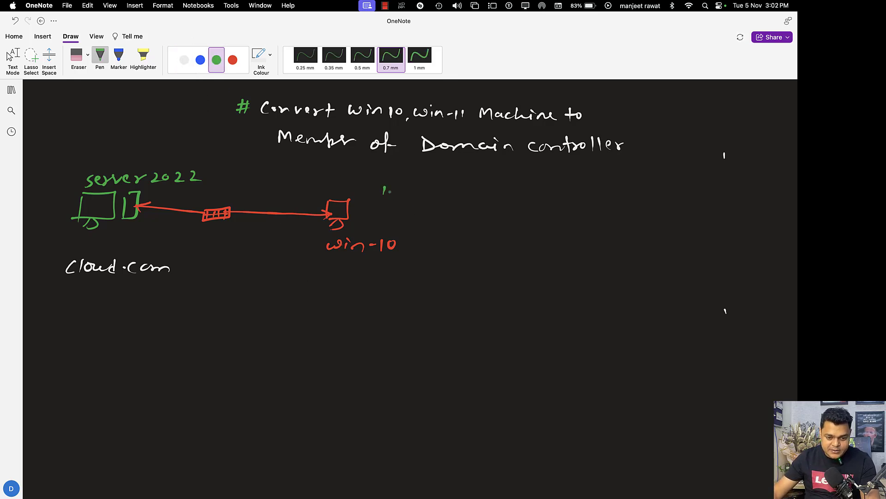
mouse_move(414, 184)
mouse_down()
mouse_move(406, 194)
mouse_move(513, 188)
mouse_up()
mouse_move(527, 183)
mouse_down()
mouse_move(530, 197)
mouse_move(578, 197)
mouse_move(581, 216)
mouse_up()
mouse_move(601, 188)
mouse_down()
mouse_move(599, 204)
mouse_move(604, 194)
mouse_up()
drag(612, 193, 650, 198)
drag(656, 192, 681, 195)
mouse_move(685, 186)
mouse_down()
mouse_move(685, 198)
mouse_move(692, 190)
mouse_up()
drag(692, 187, 714, 196)
drag(719, 196, 720, 196)
Add requirement 2 in green handwriting: "Configure manual or DHCP IP"
click(392, 217)
mouse_move(375, 213)
mouse_down()
mouse_move(447, 226)
mouse_move(487, 217)
mouse_move(544, 225)
mouse_up()
click(505, 223)
drag(547, 222, 634, 225)
drag(647, 217, 646, 229)
mouse_move(660, 217)
mouse_down()
mouse_move(659, 230)
mouse_move(670, 221)
mouse_move(678, 230)
mouse_up()
mouse_move(688, 218)
mouse_down()
mouse_move(688, 230)
mouse_move(697, 223)
mouse_up()
drag(719, 220, 723, 230)
mouse_move(728, 221)
mouse_down()
mouse_move(726, 231)
mouse_move(740, 225)
mouse_up()
Add requirement 3 in green handwriting: "Prefere DNS and Alternate DNS"
drag(376, 230, 429, 241)
drag(433, 237, 449, 248)
mouse_move(447, 242)
mouse_down()
mouse_move(508, 249)
mouse_move(529, 236)
mouse_move(532, 249)
mouse_move(588, 246)
mouse_move(599, 254)
mouse_up()
mouse_move(621, 257)
mouse_down()
mouse_move(627, 246)
mouse_move(636, 257)
mouse_up()
drag(625, 253, 647, 258)
click(675, 253)
mouse_move(662, 244)
mouse_down()
mouse_move(660, 258)
mouse_move(708, 255)
mouse_up()
mouse_move(711, 254)
mouse_down()
mouse_move(717, 240)
mouse_move(720, 256)
mouse_up()
drag(727, 253, 748, 245)
drag(752, 243, 748, 253)
Add requirement 4 in green handwriting: "Client PC must be log in using Build-in Admin"
drag(388, 260, 396, 261)
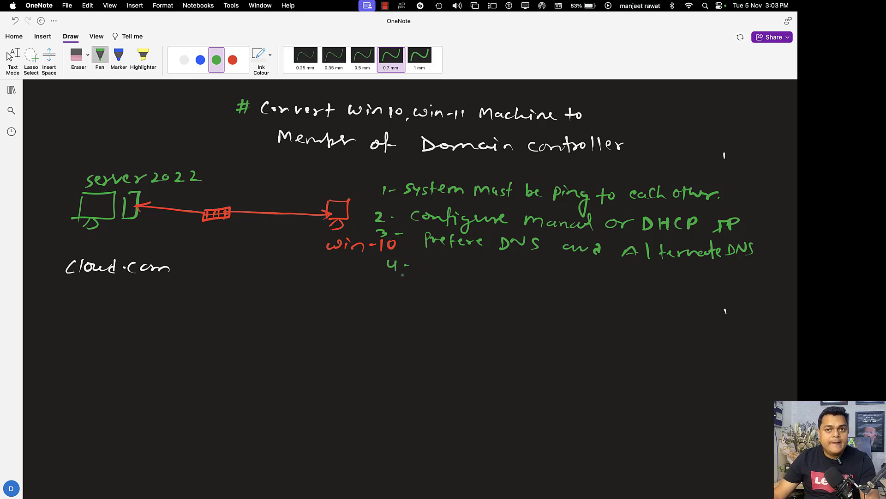
drag(426, 262, 422, 273)
mouse_move(430, 260)
mouse_down()
mouse_move(430, 273)
mouse_move(467, 270)
mouse_up()
mouse_move(469, 261)
mouse_down()
mouse_move(472, 272)
mouse_move(577, 273)
mouse_up()
mouse_move(585, 262)
mouse_down()
mouse_move(587, 276)
mouse_move(609, 274)
mouse_up()
drag(611, 273, 643, 277)
drag(650, 272, 663, 290)
drag(679, 276, 716, 278)
mouse_move(727, 272)
mouse_down()
mouse_move(722, 281)
mouse_move(745, 279)
mouse_up()
drag(753, 272, 745, 297)
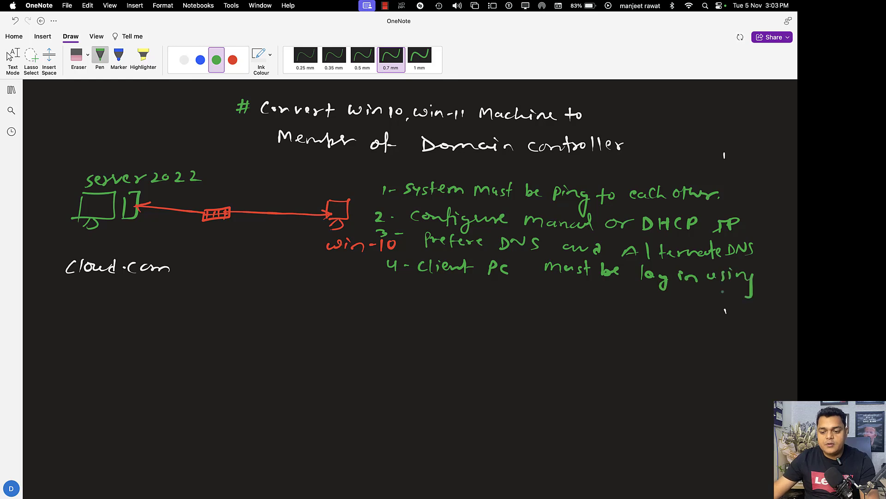
drag(414, 295, 452, 306)
mouse_move(456, 290)
mouse_down()
mouse_move(458, 306)
mouse_move(481, 298)
mouse_up()
mouse_move(485, 295)
mouse_down()
mouse_move(487, 304)
mouse_move(561, 304)
mouse_up()
mouse_move(577, 292)
mouse_down()
mouse_move(580, 303)
mouse_move(625, 305)
mouse_up()
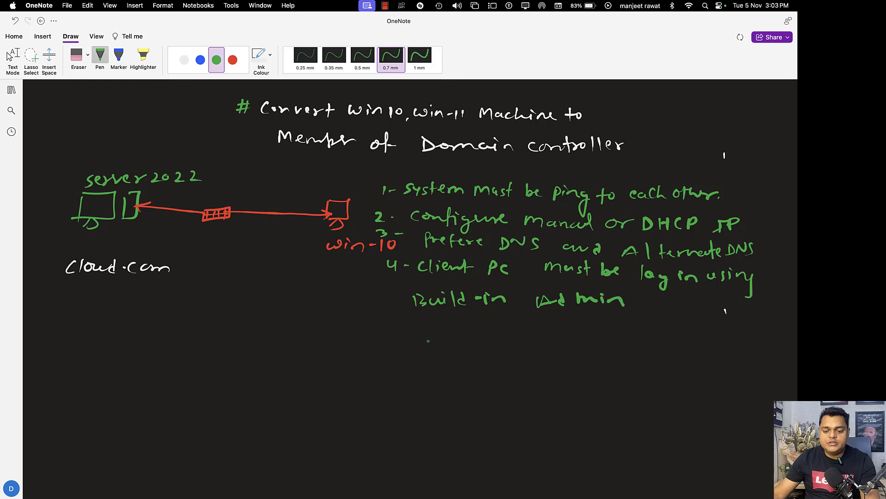
Add requirement 5 in green handwriting: "Client and server machine Timing must be same."
mouse_move(390, 329)
mouse_down()
mouse_move(385, 342)
mouse_move(402, 328)
mouse_up()
drag(401, 336, 421, 342)
mouse_move(436, 328)
mouse_down()
mouse_move(437, 341)
mouse_move(479, 341)
mouse_up()
mouse_move(476, 329)
mouse_down()
mouse_move(482, 341)
mouse_move(536, 341)
mouse_up()
drag(545, 337, 752, 336)
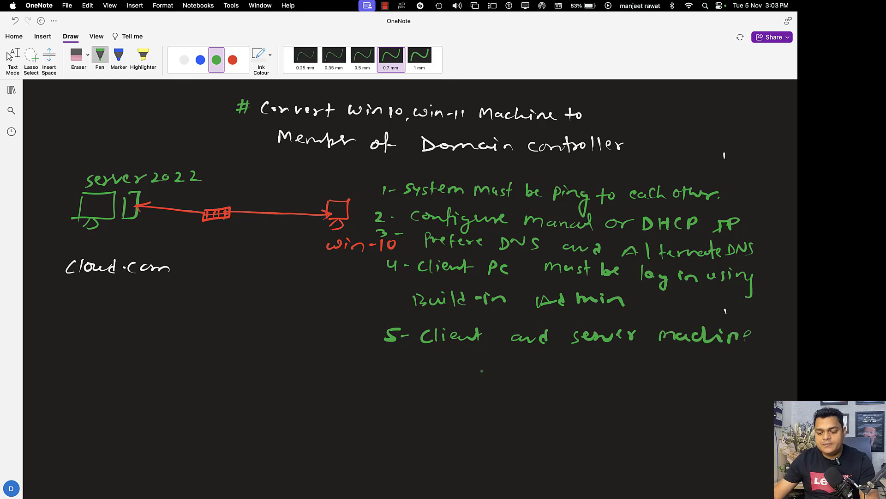
mouse_move(421, 360)
mouse_down()
mouse_move(429, 374)
mouse_move(492, 366)
mouse_move(501, 384)
mouse_move(592, 360)
mouse_up()
mouse_move(601, 357)
mouse_down()
mouse_move(610, 372)
mouse_move(702, 370)
mouse_up()
drag(703, 370, 718, 375)
click(725, 374)
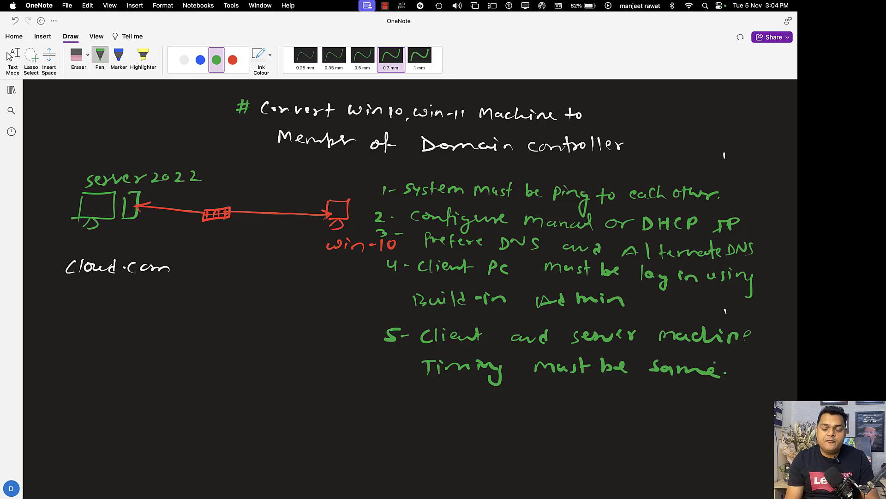
Switch to the Windows Server 2022 virtual machine in Microsoft Remote Desktop, sign in with the administrator's account password and dismiss the startup windows
key(ctrl+Right)
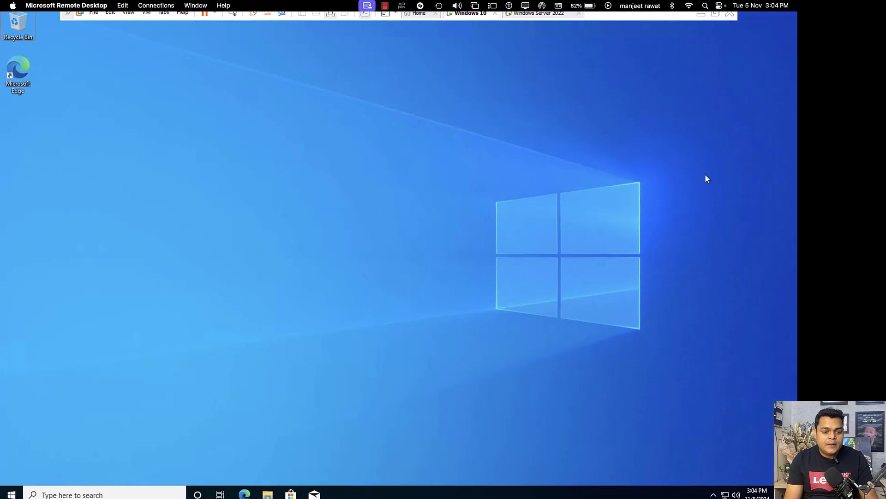
click(552, 17)
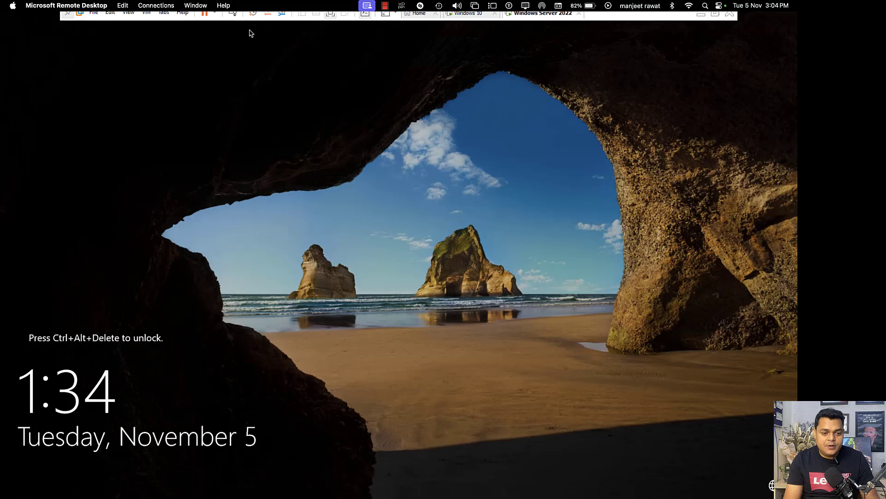
click(233, 15)
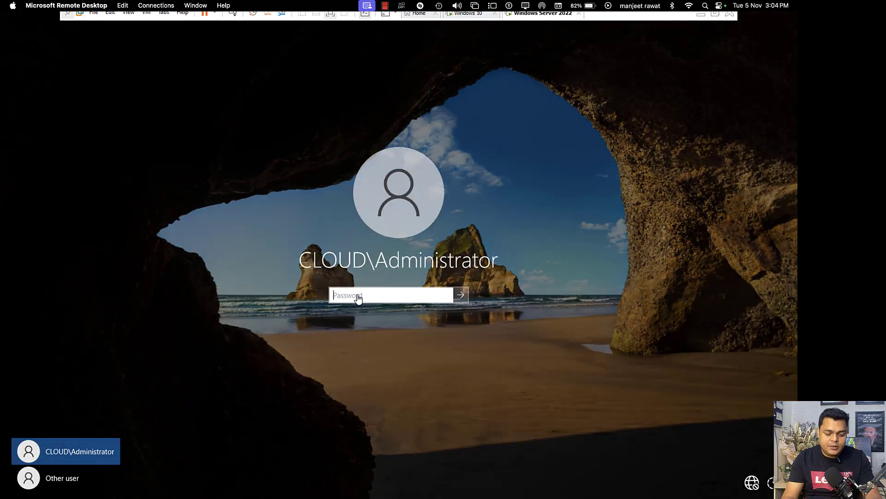
click(358, 298)
text(••••)
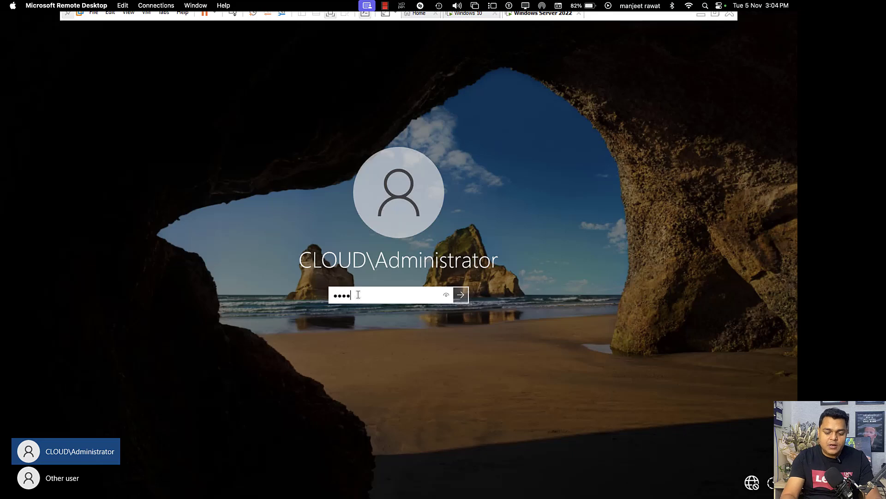
key(Return)
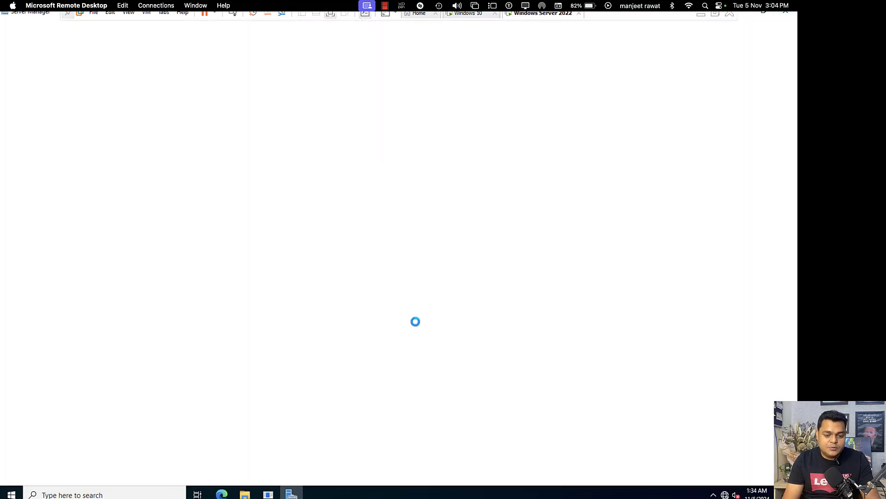
click(787, 13)
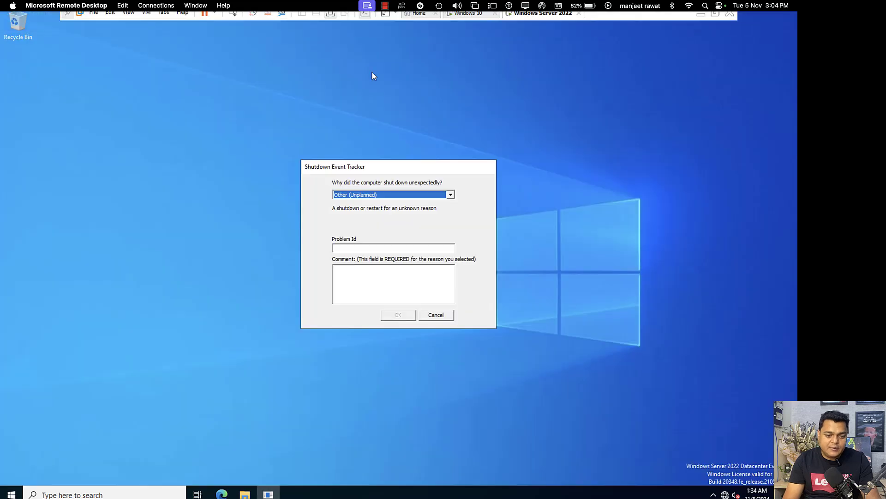
click(441, 316)
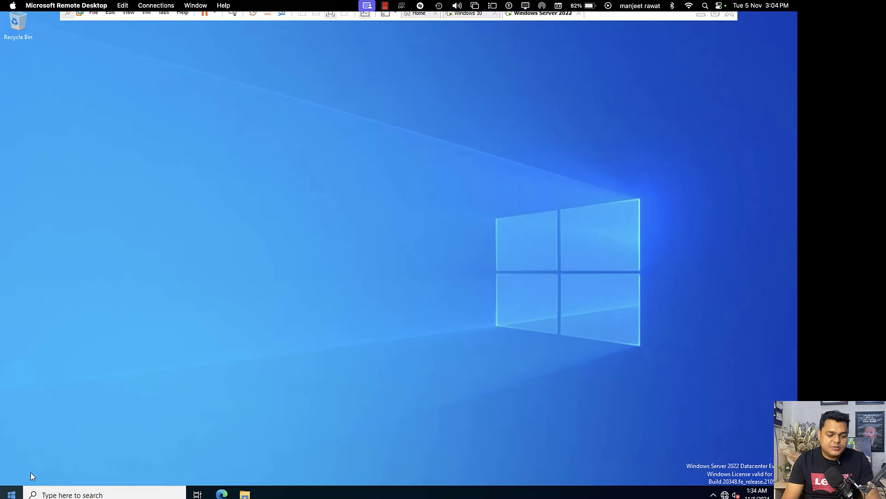
Open Network Connections with ncpa.cpl and view the connection details of Ethernet0
right_click(12, 493)
click(53, 445)
text(ncpa)
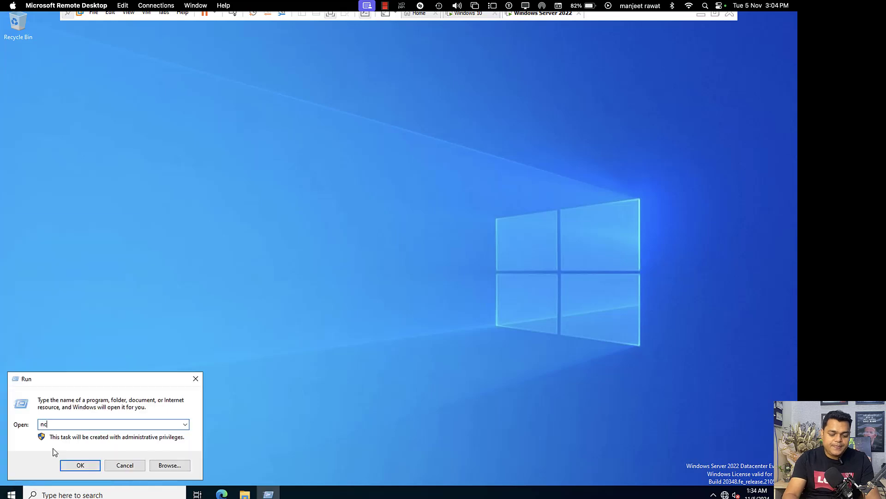
text(.cpl)
key(Return)
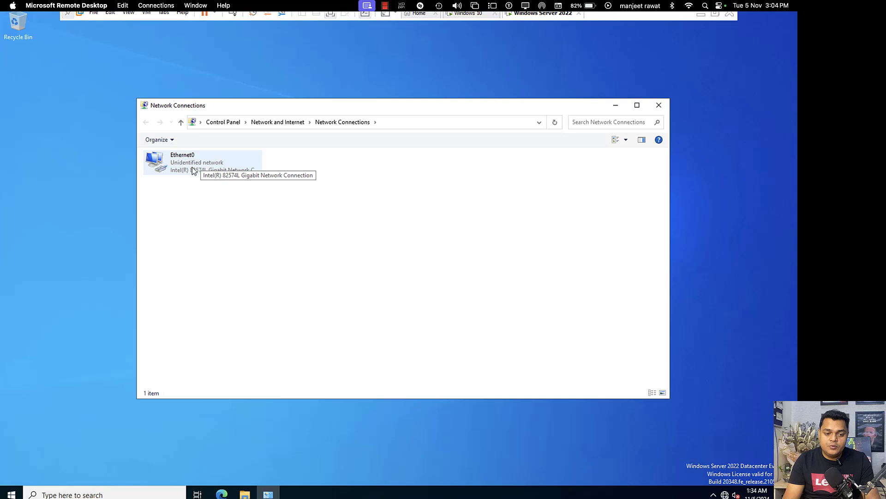
right_click(193, 171)
click(228, 184)
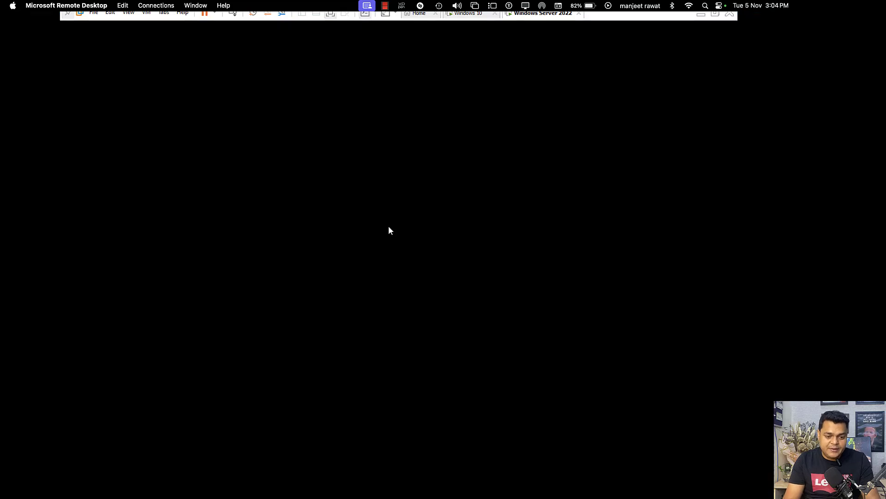
click(346, 244)
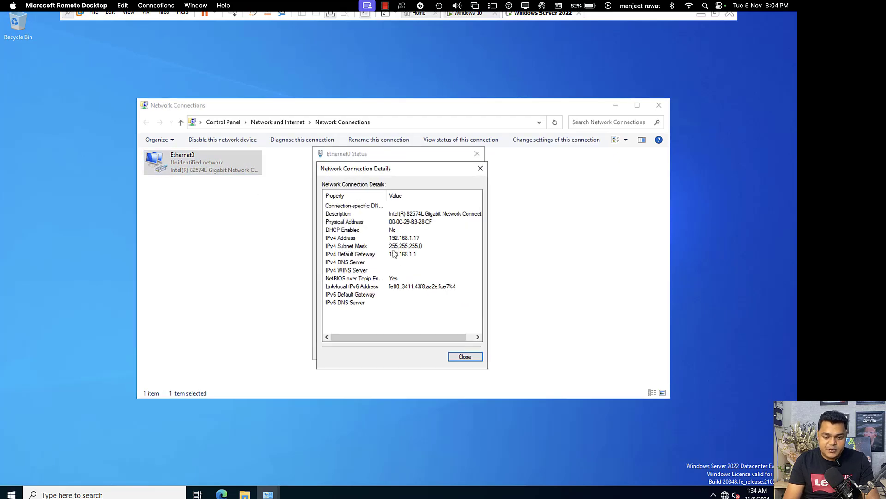
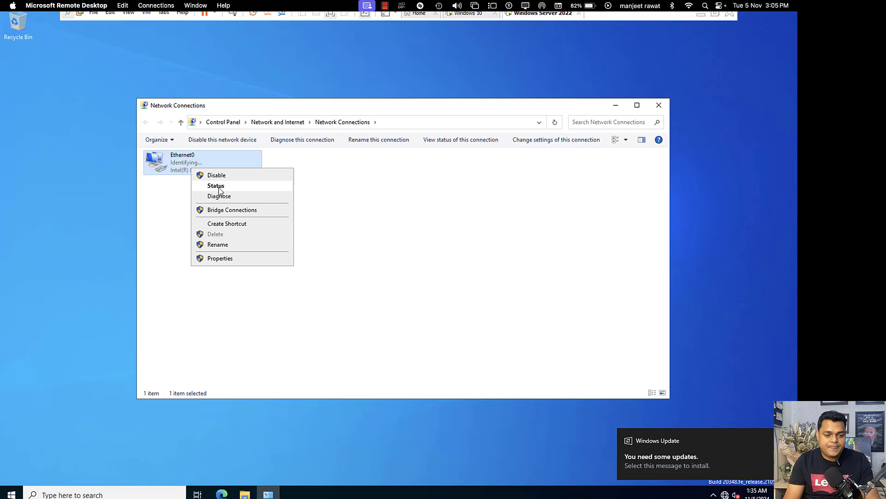
Review the automatically assigned address details of Ethernet0 through its status
click(217, 186)
click(346, 244)
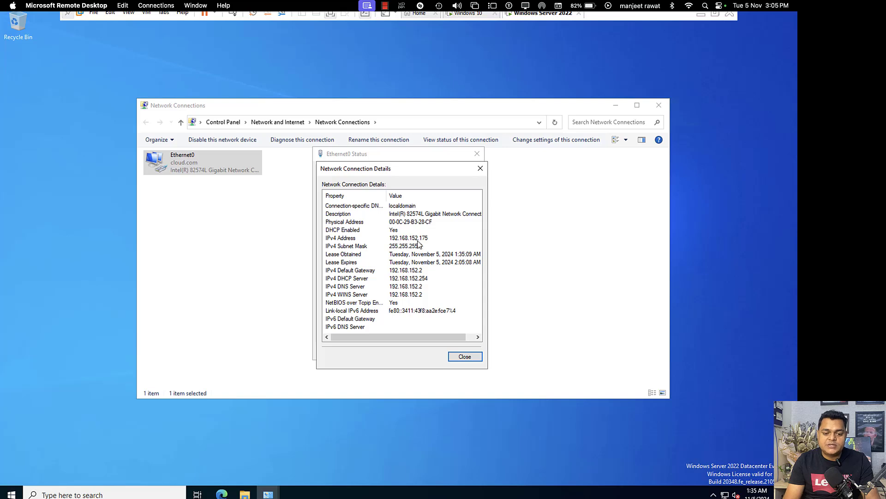
click(469, 359)
Give Ethernet0 the static IPv4 address 192.168.152.175 with subnet mask 255.255.255.0 and start entering the default gateway
click(353, 328)
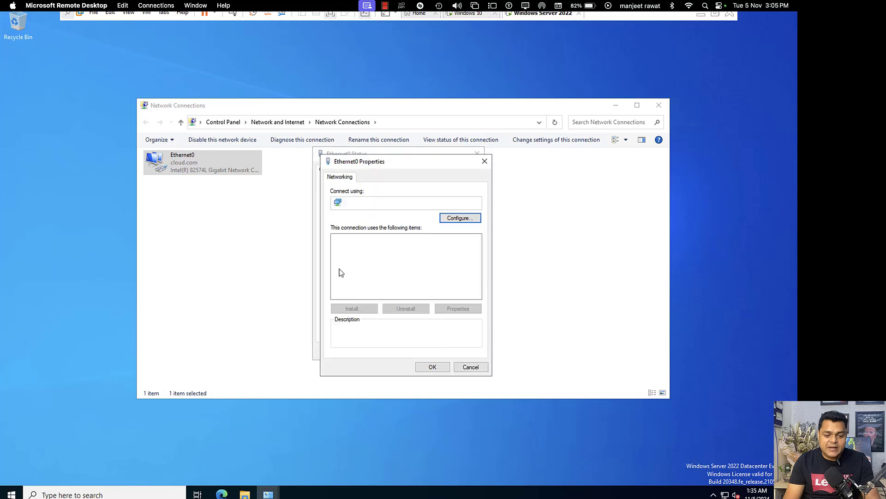
double_click(410, 263)
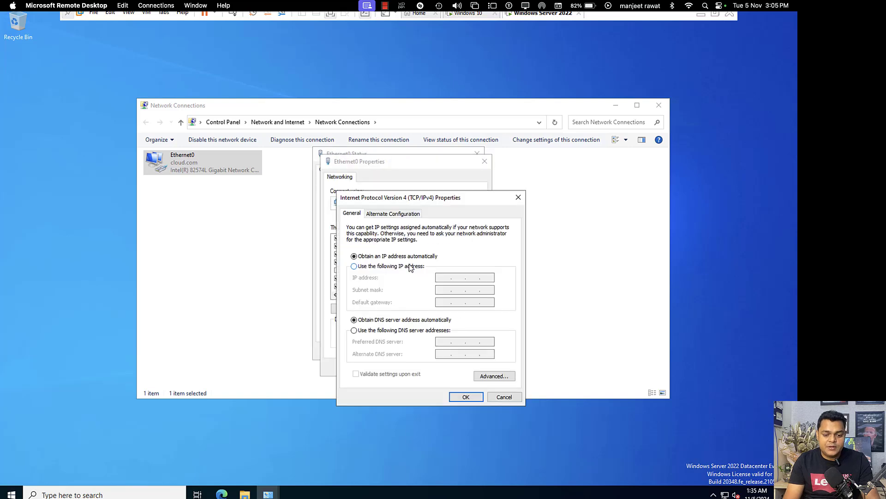
click(369, 268)
click(434, 277)
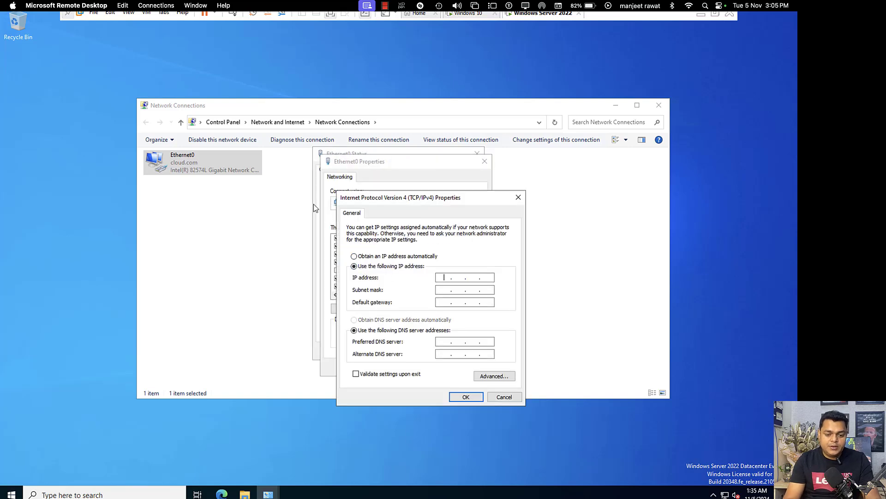
text(192168)
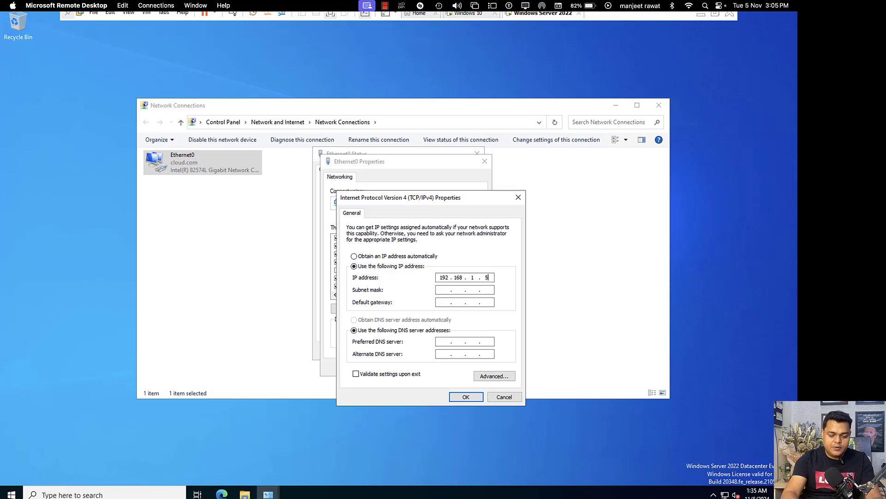
key(BackSpace)
key(BackSpace)
key(BackSpace)
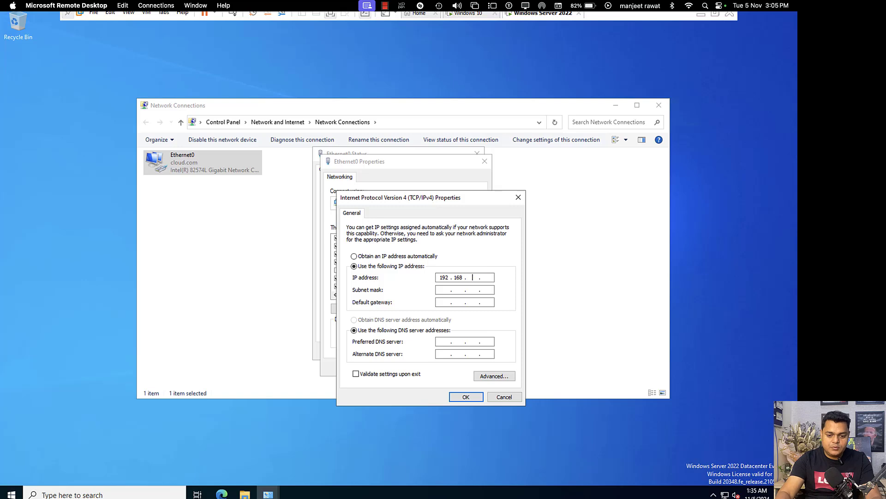
text(16)
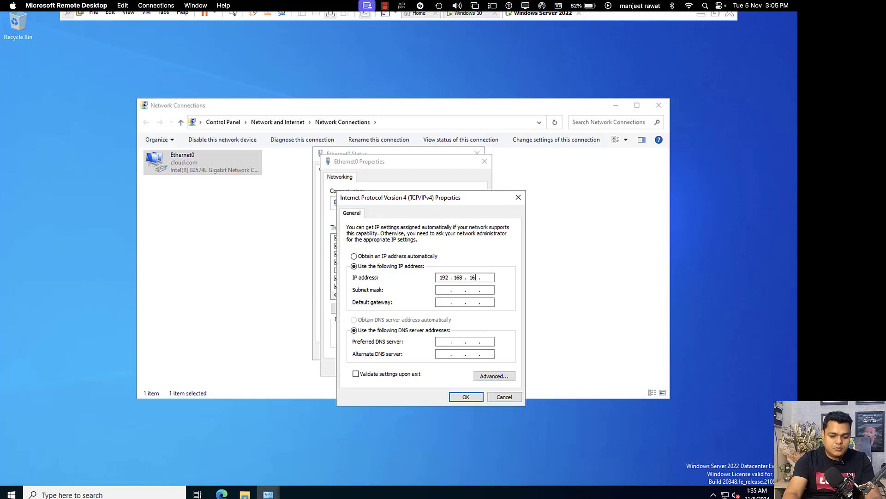
key(BackSpace)
text(52)
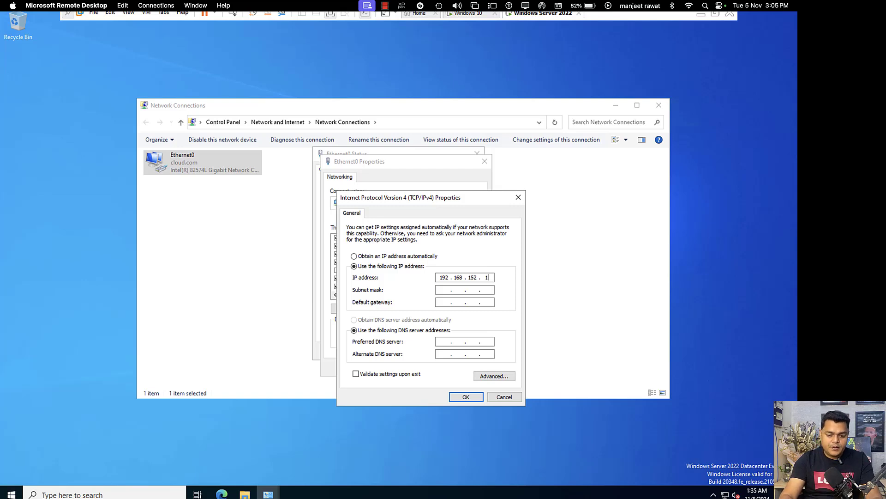
text(175)
key(Tab)
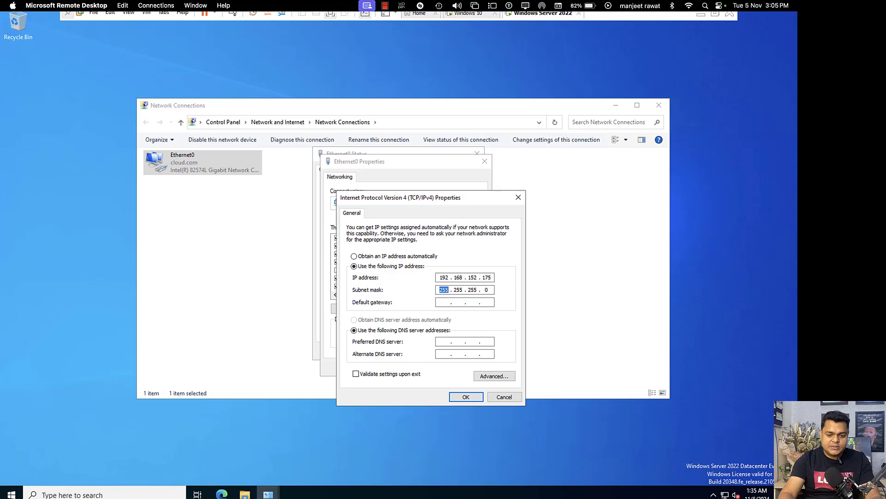
click(444, 302)
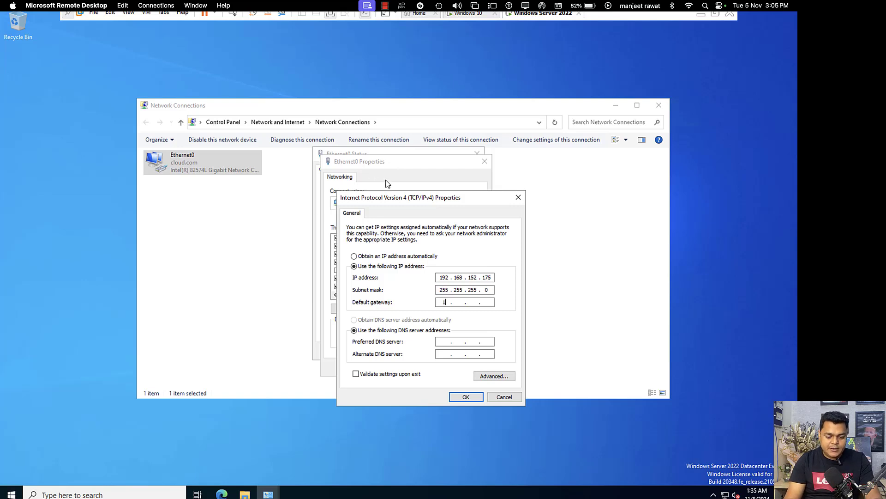
Open a Command Prompt and run ipconfig to look up the server's default gateway
key(super+r)
text(cmd)
key(Return)
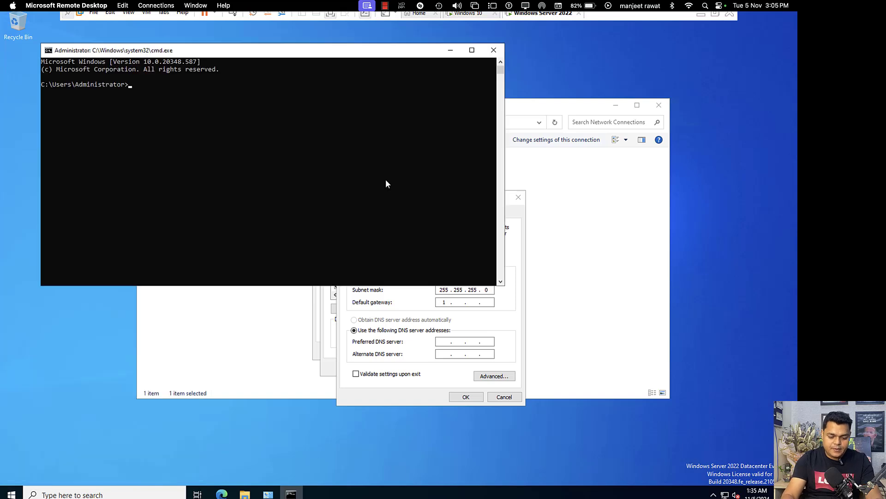
text(ipconfig)
key(Return)
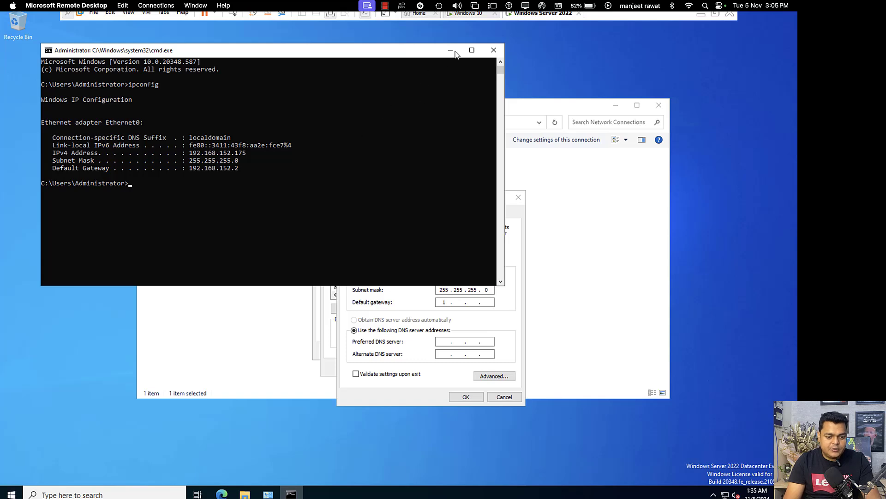
Set the default gateway in the server's IPv4 properties to 192.168.152.2
click(515, 271)
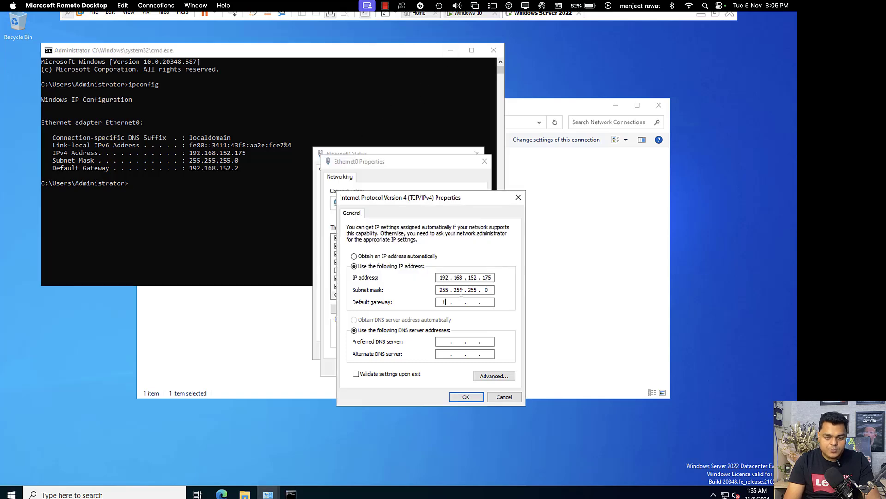
click(449, 304)
text(192 . )
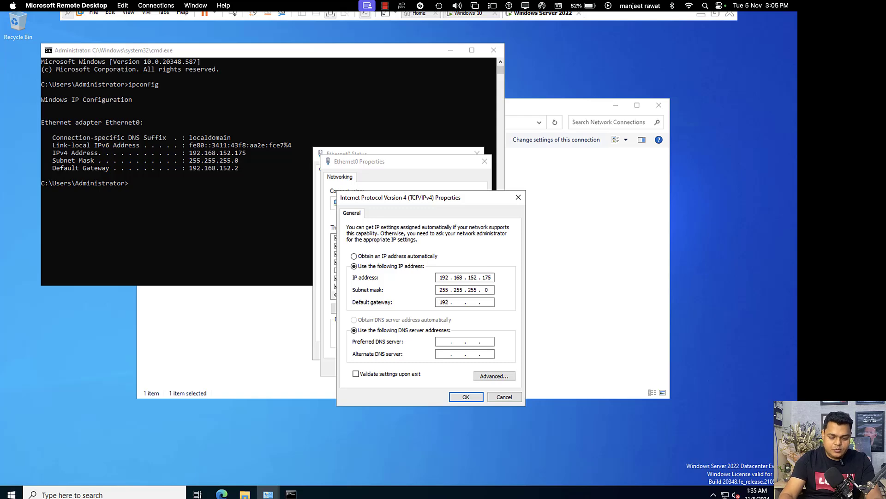
text(168 . 152 . )
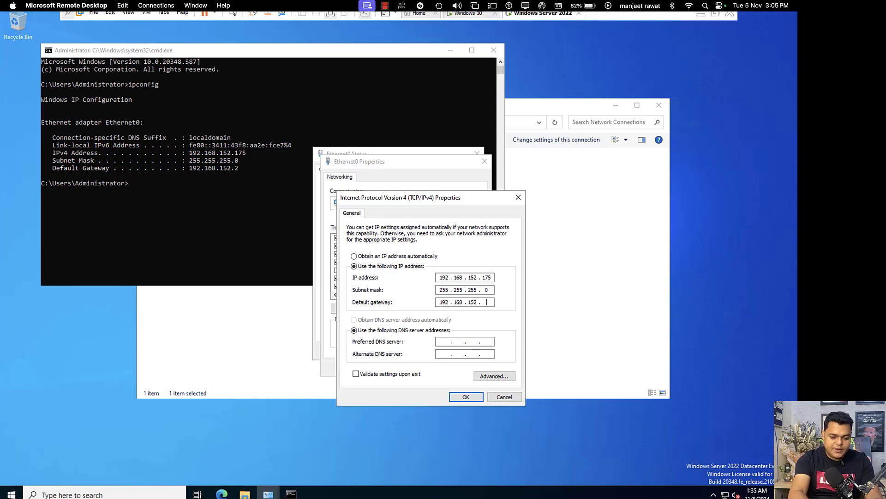
text(2)
key(Tab)
key(Tab)
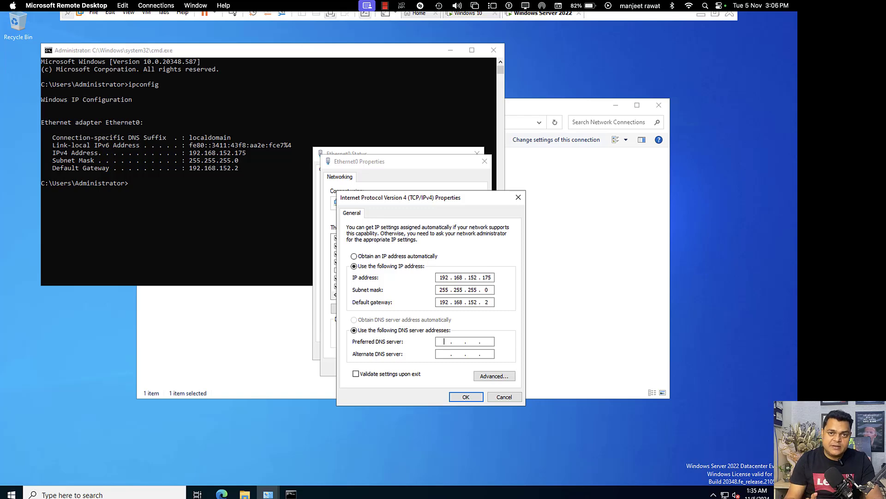
Set the preferred DNS server to 192.168.152.175 and the alternate to 8.8.8.8, then apply the Ethernet0 settings and close its dialogs
text(192 . )
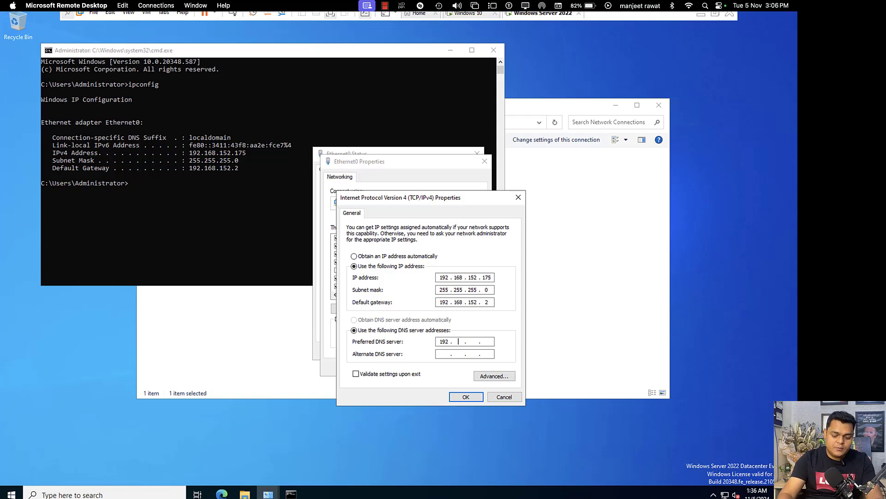
text(168 . 152 . )
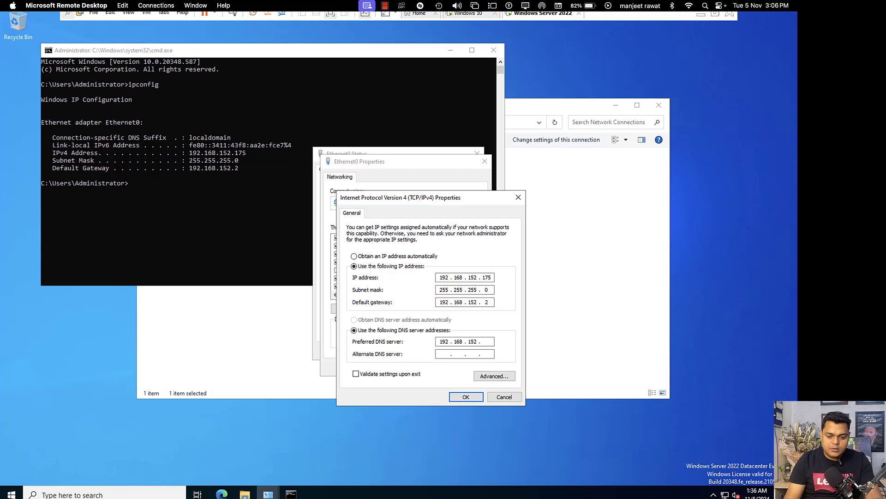
text(175)
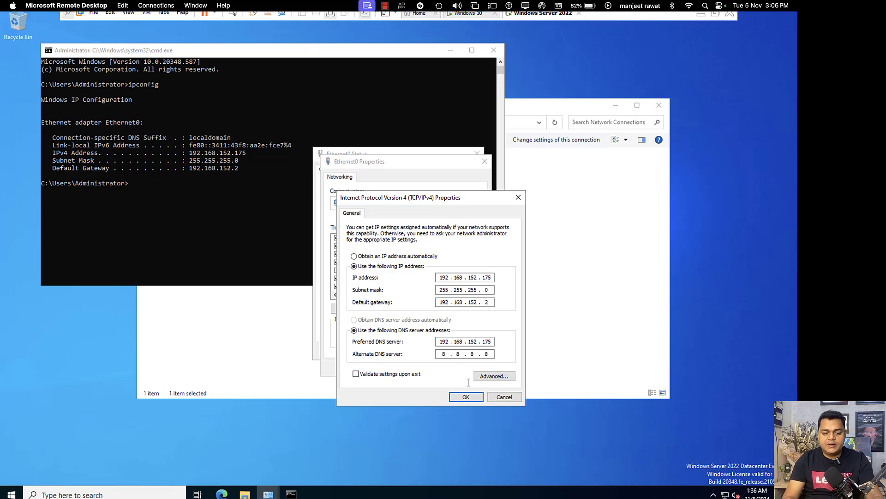
click(466, 396)
click(433, 366)
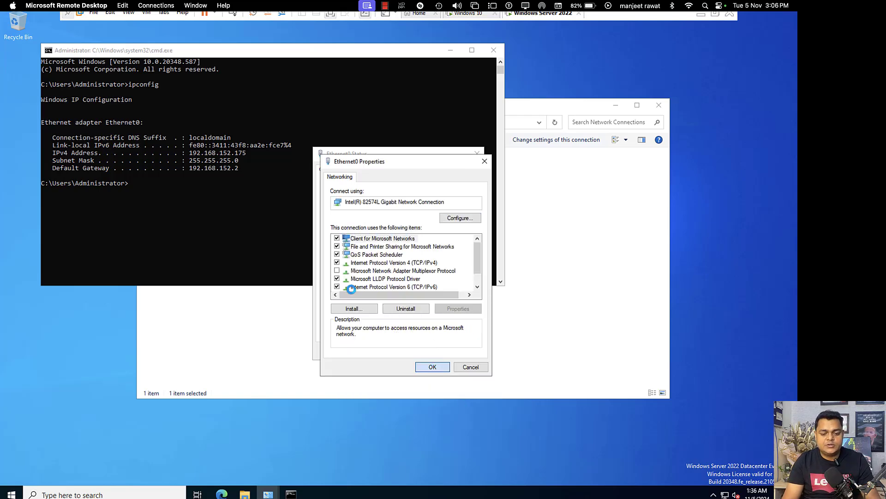
click(463, 354)
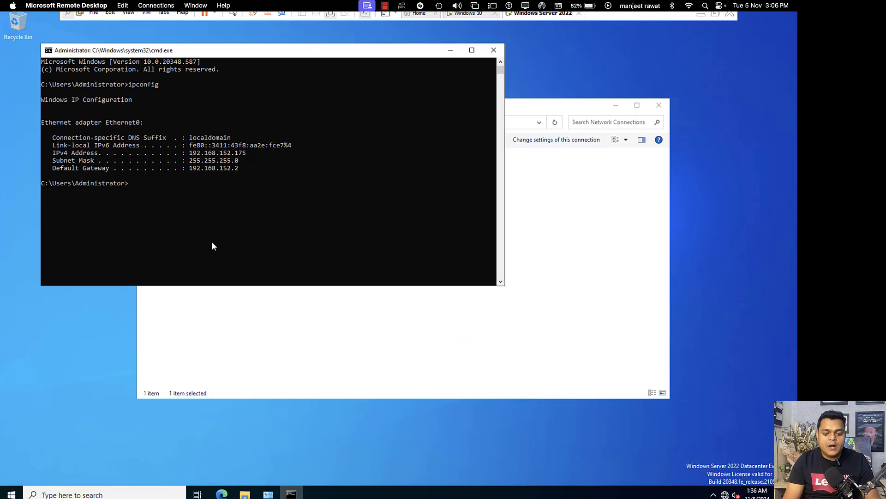
Run firewall.cpl, turn off Windows Defender Firewall for domain, private and public networks, and close the firewall and Network Connections windows
text(fire)
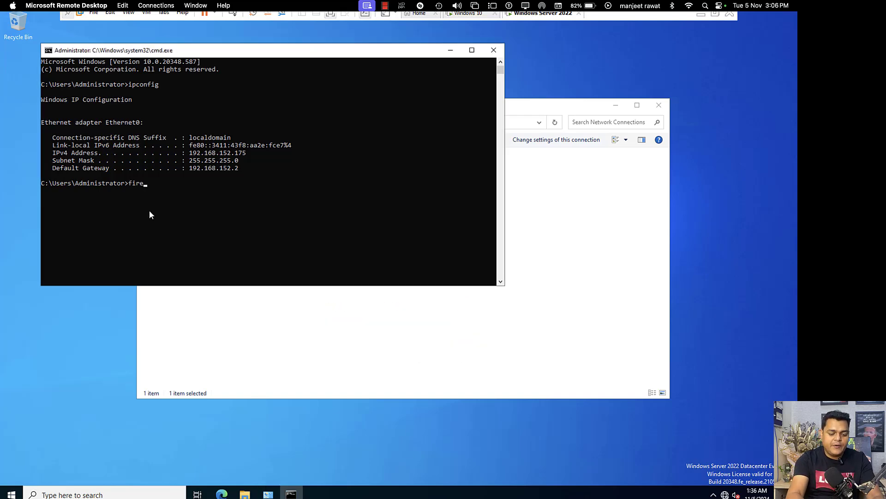
text(wall.cpl)
key(Return)
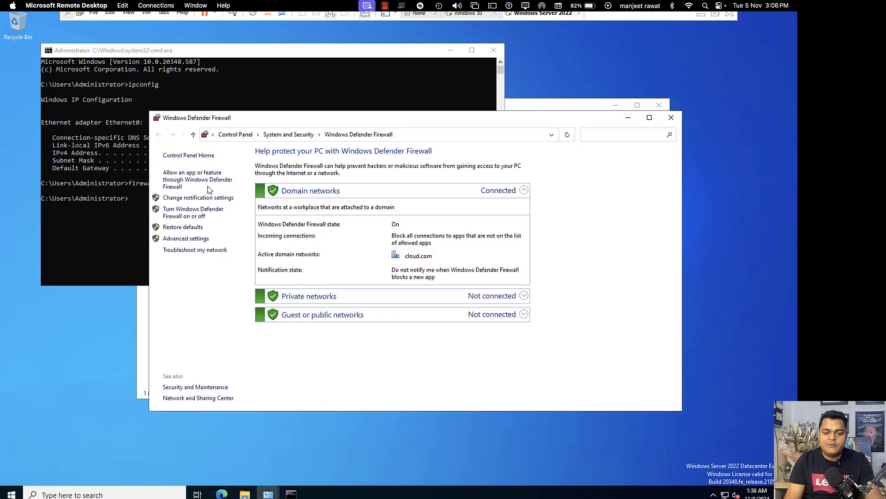
click(190, 213)
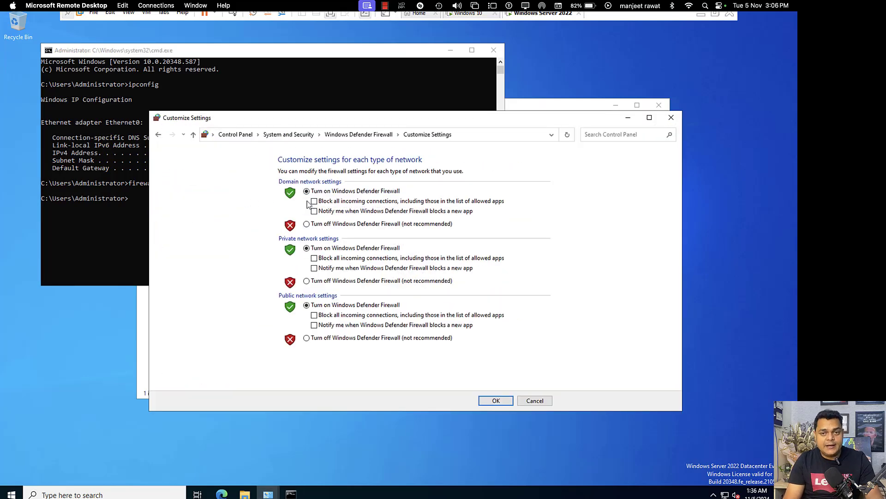
click(306, 223)
click(314, 282)
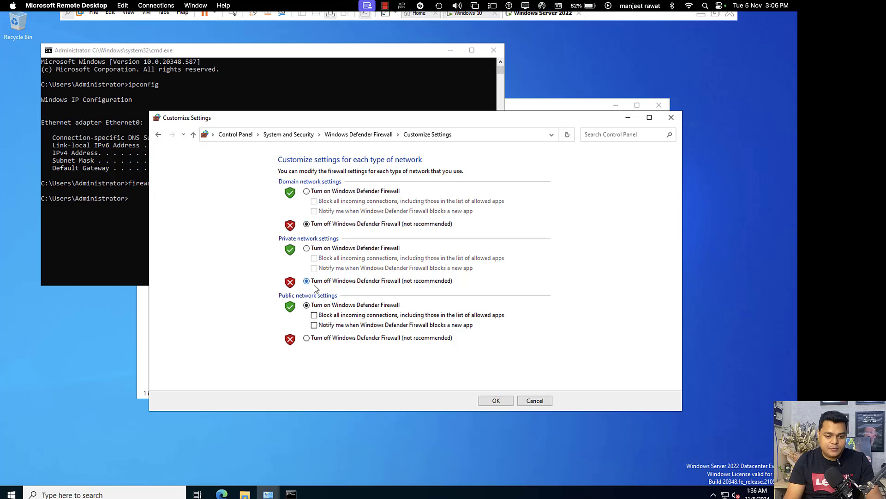
click(313, 340)
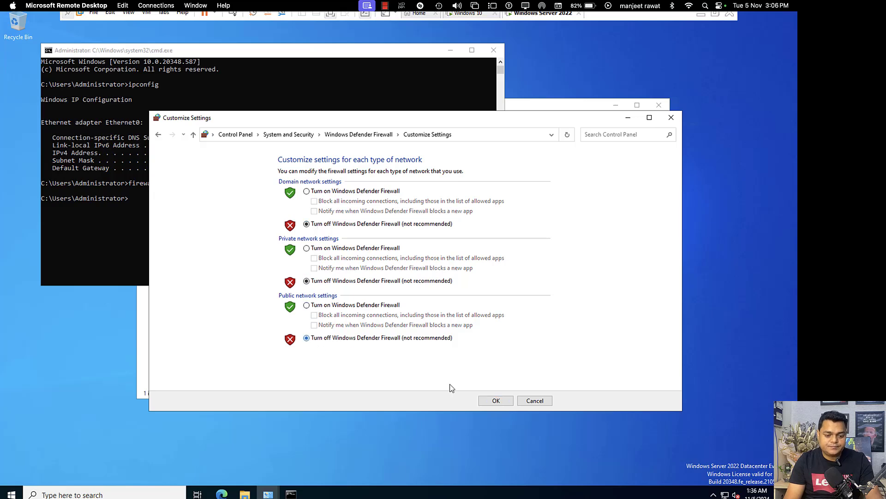
click(496, 400)
click(671, 118)
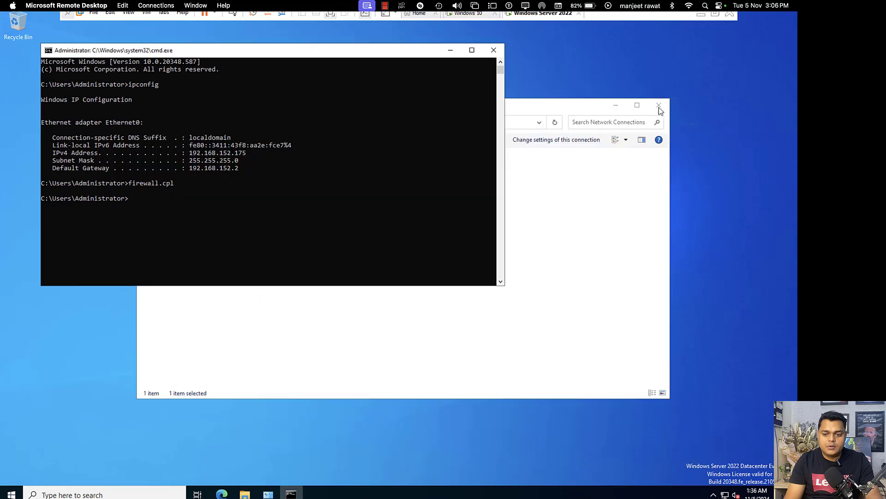
click(659, 104)
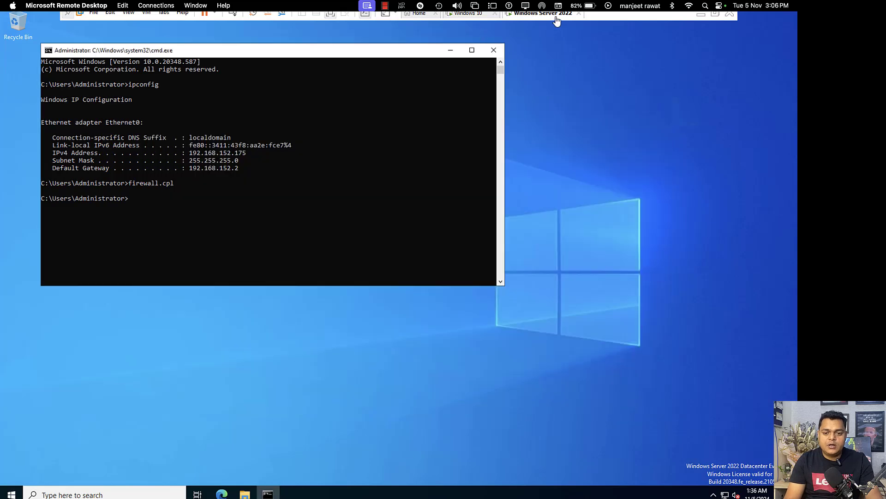
Switch to the Windows 10 virtual machine and open its Network Connections with ncpa.cpl
click(473, 19)
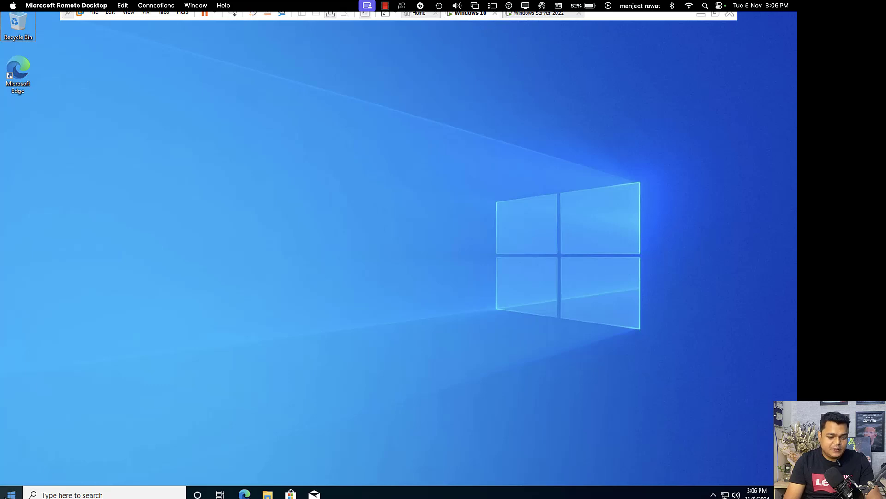
right_click(11, 493)
click(37, 454)
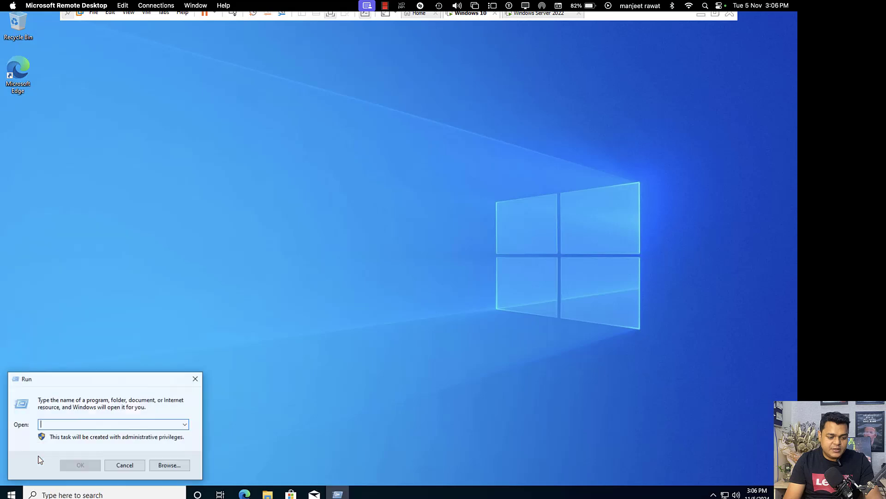
text(ncpa)
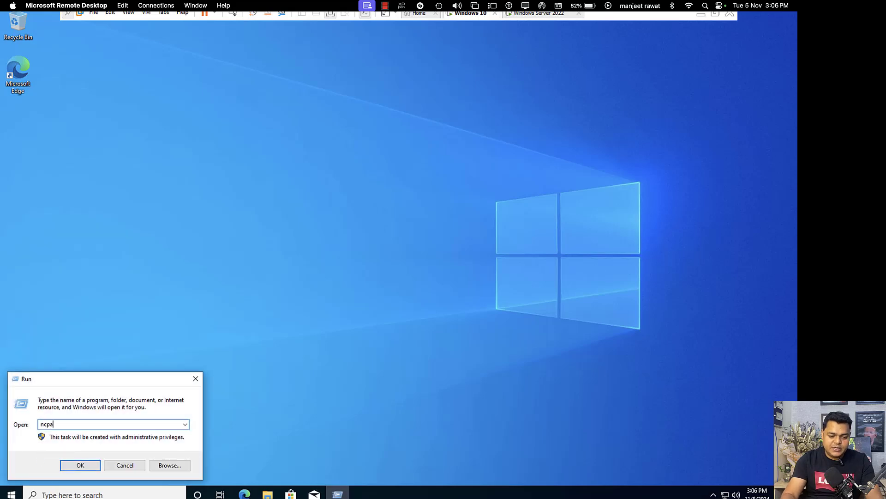
text(.cpl)
key(Return)
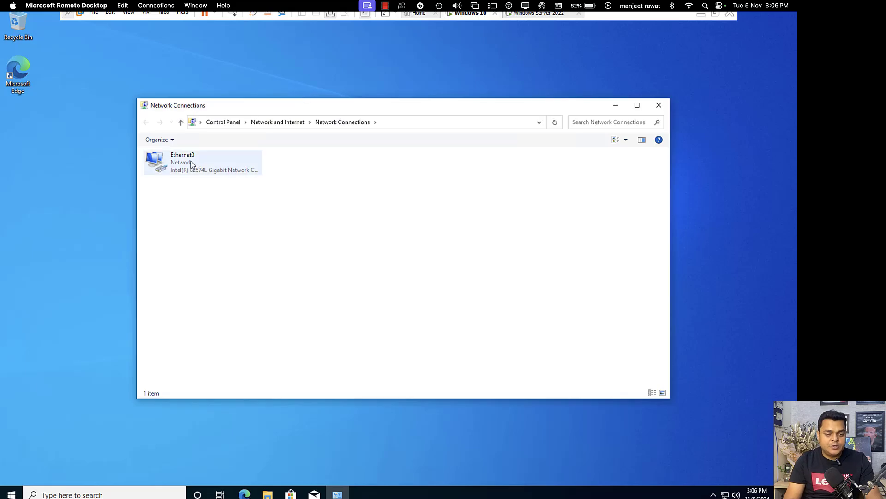
right_click(175, 167)
click(203, 257)
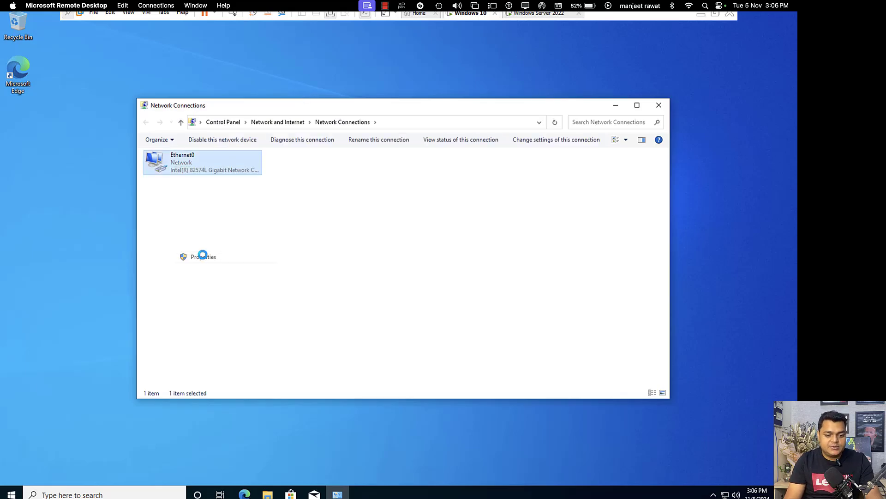
click(312, 148)
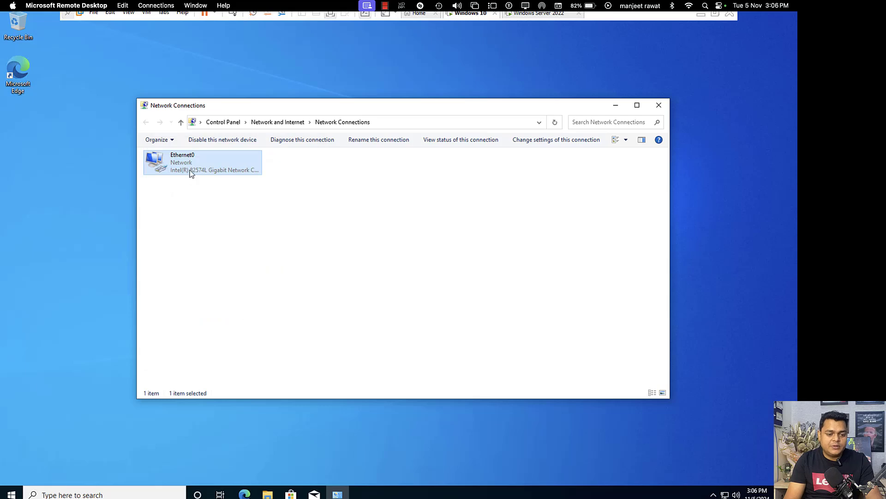
Review the network connection details of Ethernet0 on the Windows 10 machine through its status
right_click(191, 172)
click(216, 187)
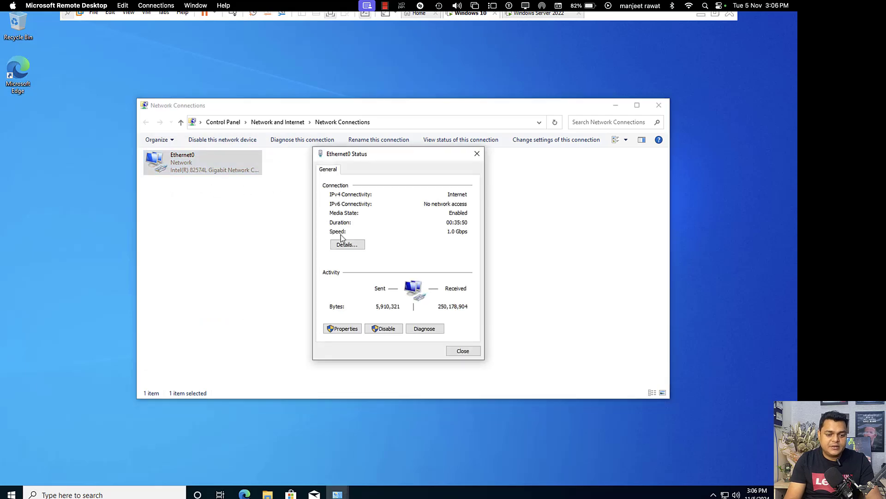
click(353, 246)
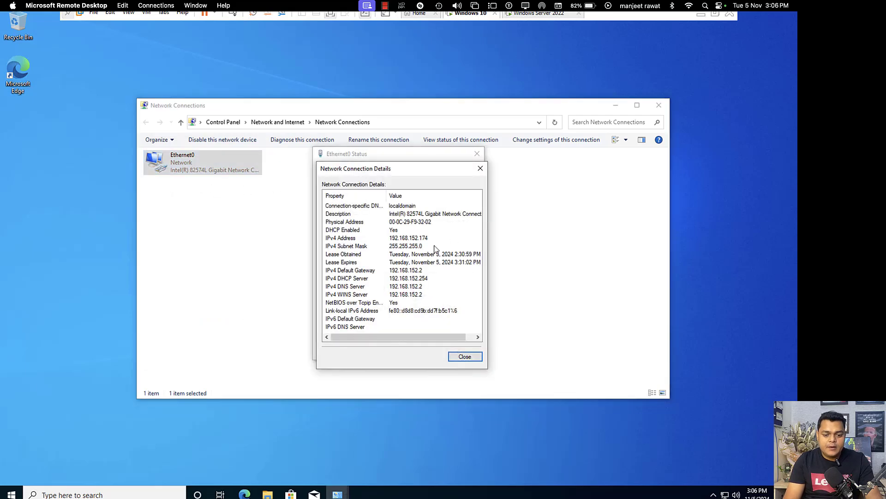
click(480, 168)
click(477, 153)
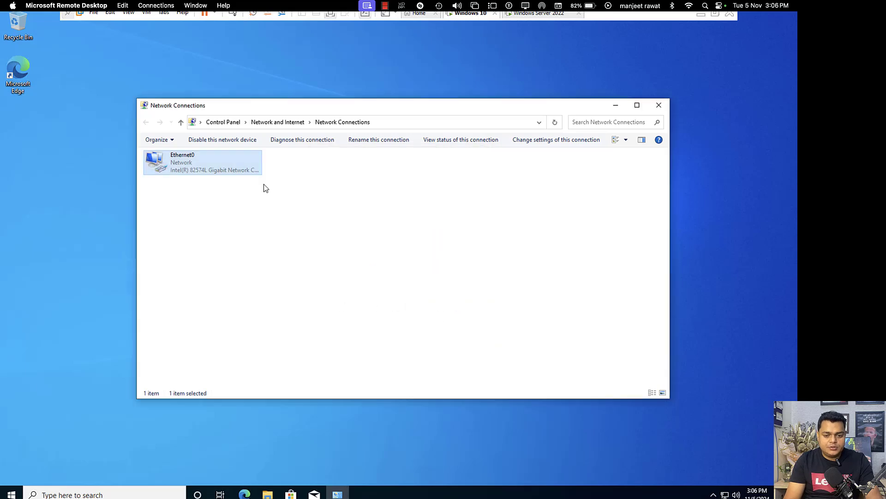
Give Ethernet0 the static IPv4 address 192.168.152.174 with subnet mask 255.255.255.0 and default gateway 192.168.152.2
right_click(196, 159)
click(226, 248)
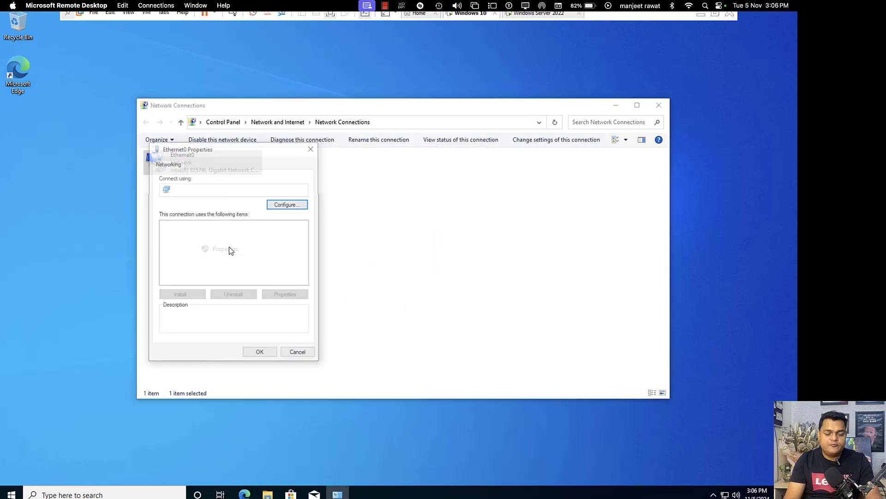
double_click(191, 250)
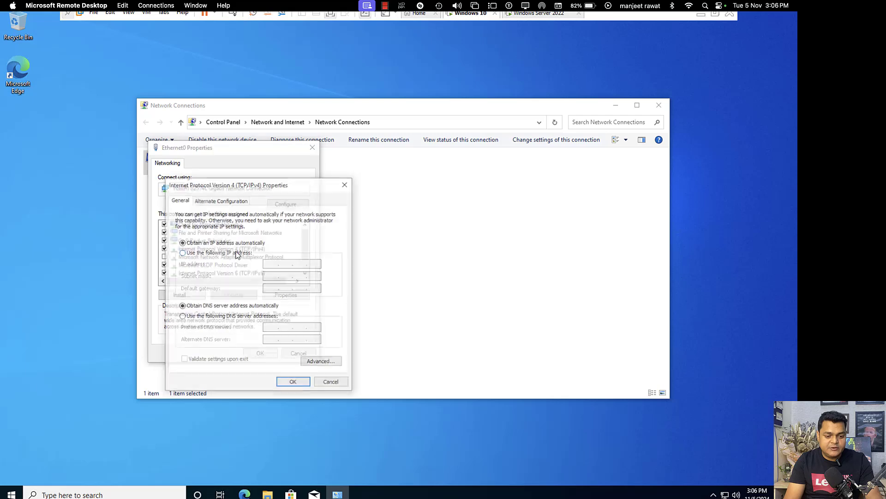
click(191, 253)
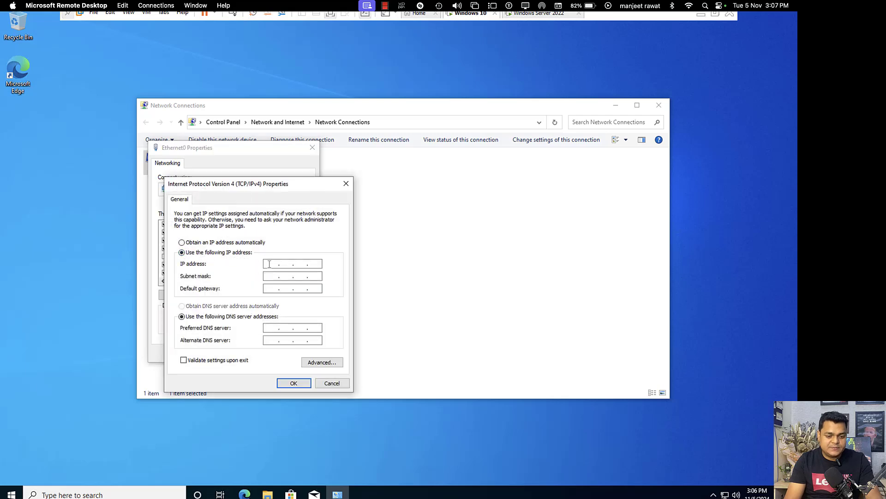
text(192 . 168 . )
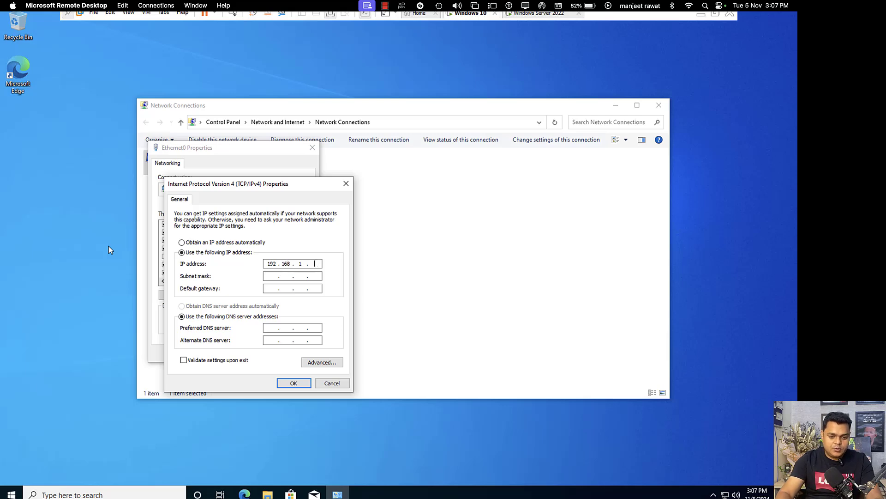
text(152 . )
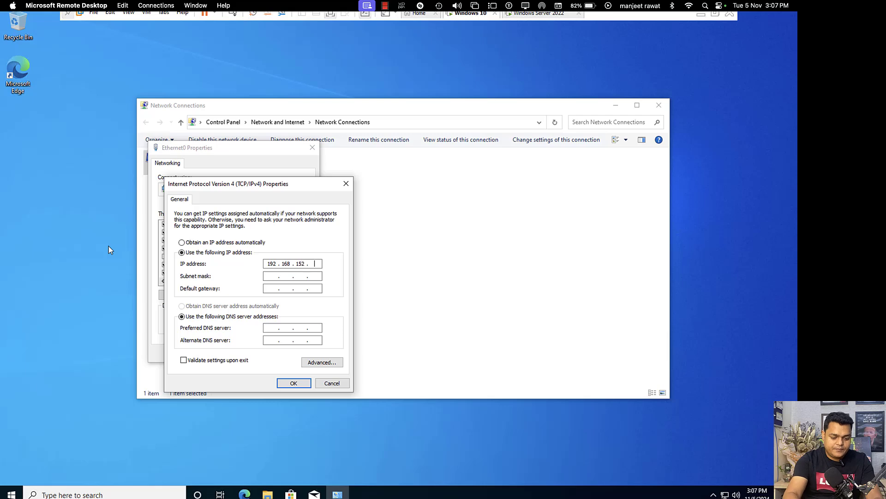
text(174)
key(Tab)
key(Tab)
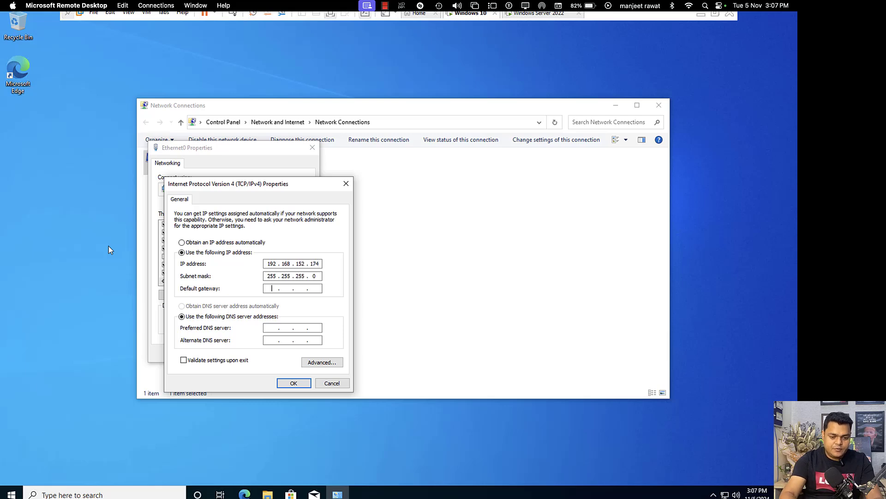
text(192 . 168 . )
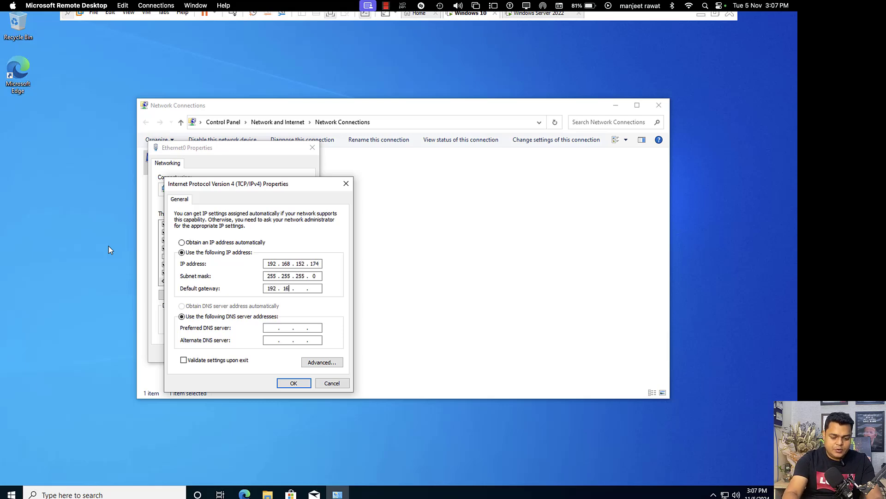
text(152 . 2)
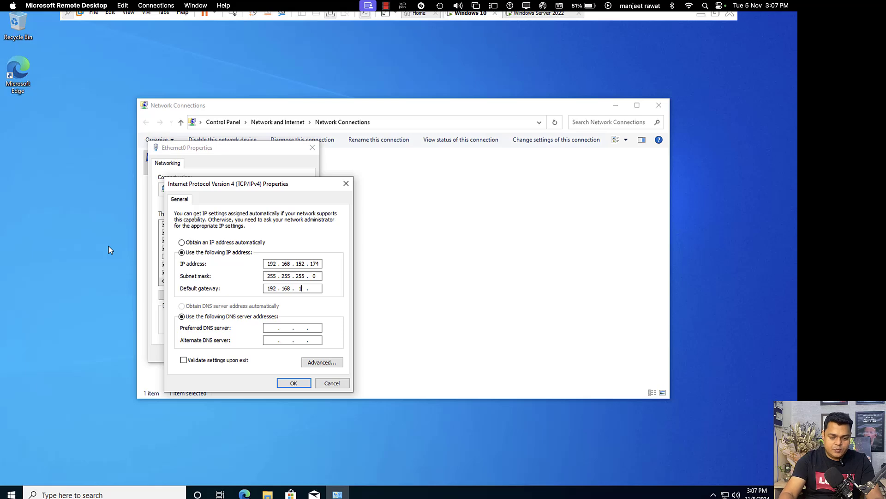
key(Tab)
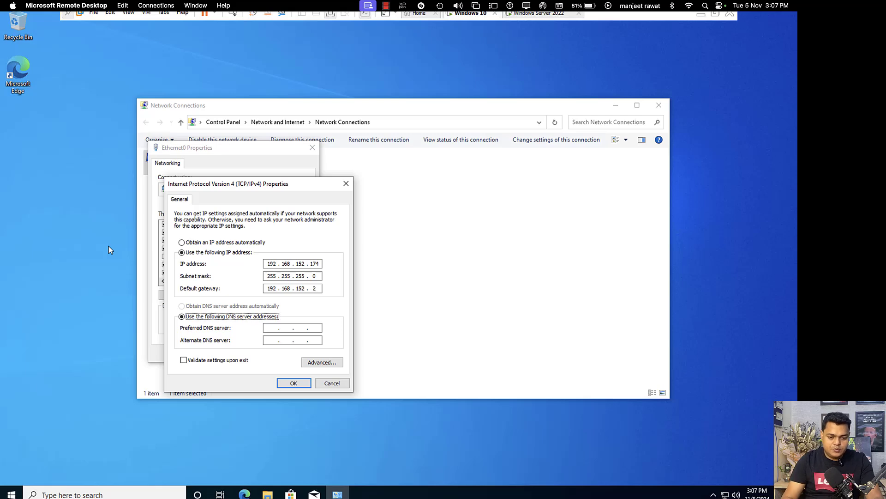
Set Ethernet0's preferred DNS server to 192.168.152.175 and the alternate DNS server to 8.8.8.8
key(Tab)
text(192)
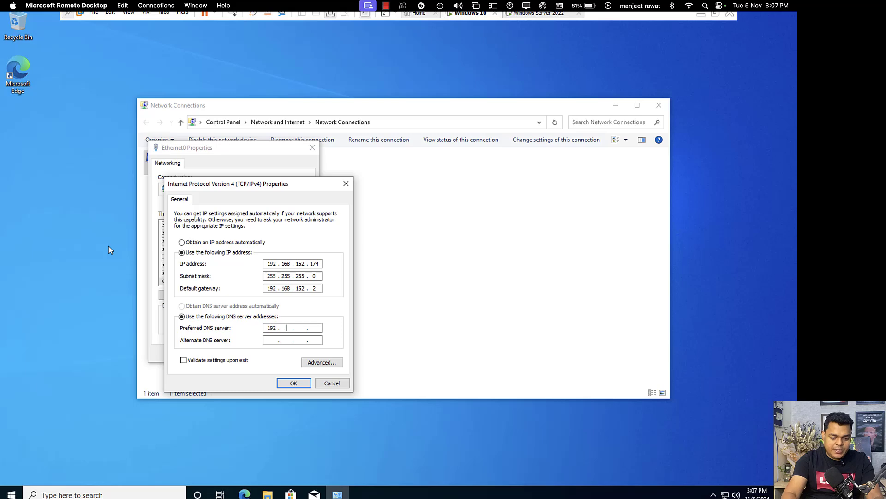
text(168 )
text(1 )
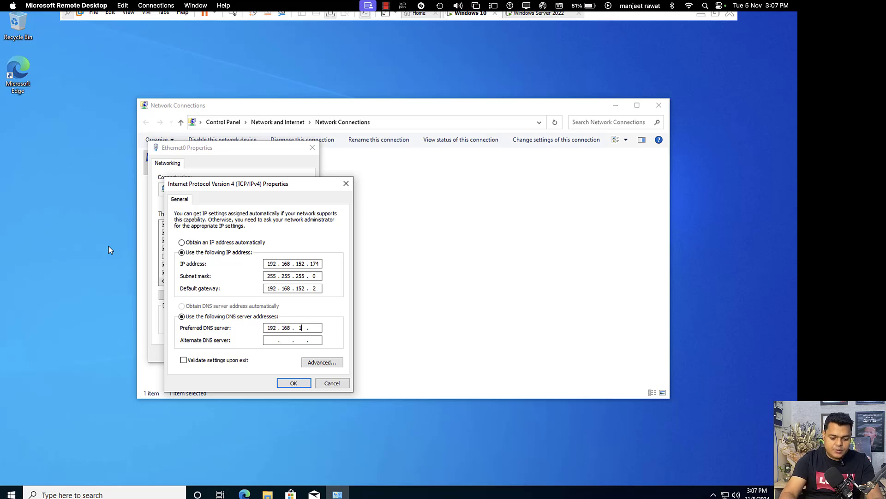
text(52)
text(17)
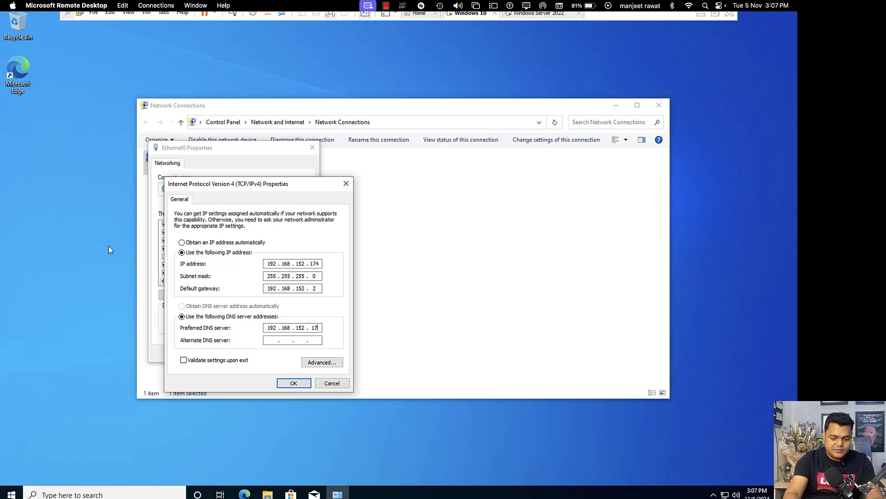
text(58.)
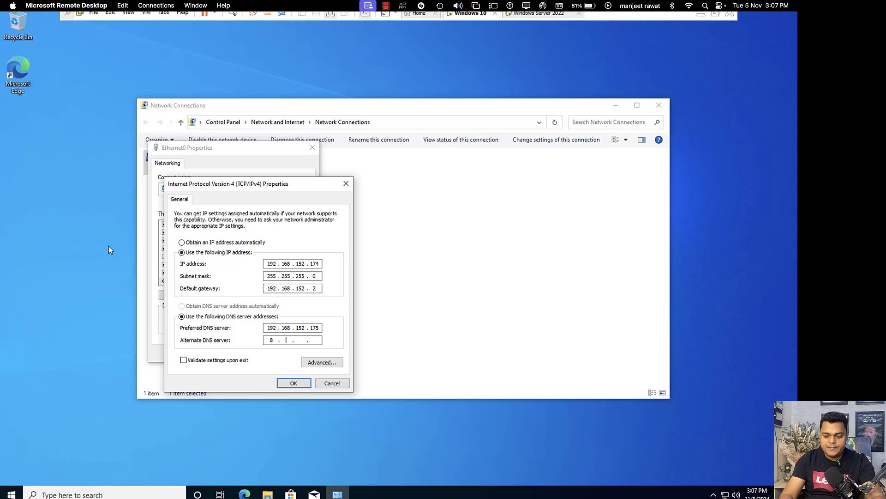
text(8.88)
key(BackSpace)
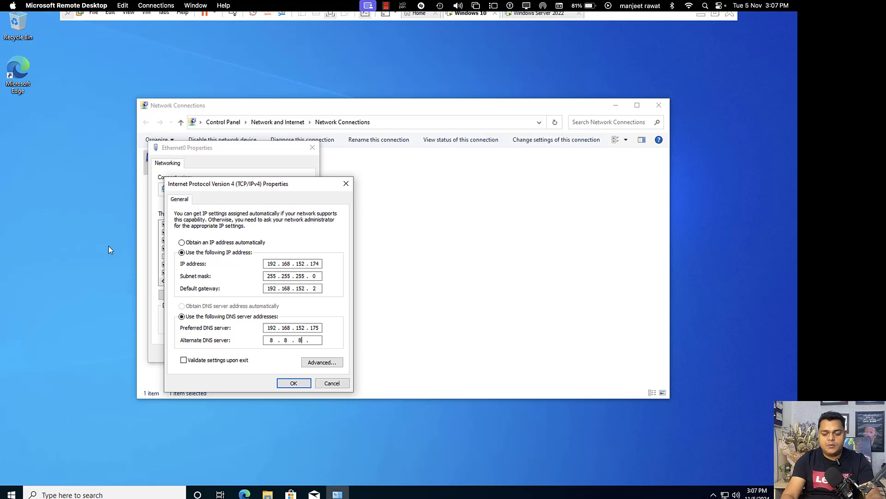
text(8)
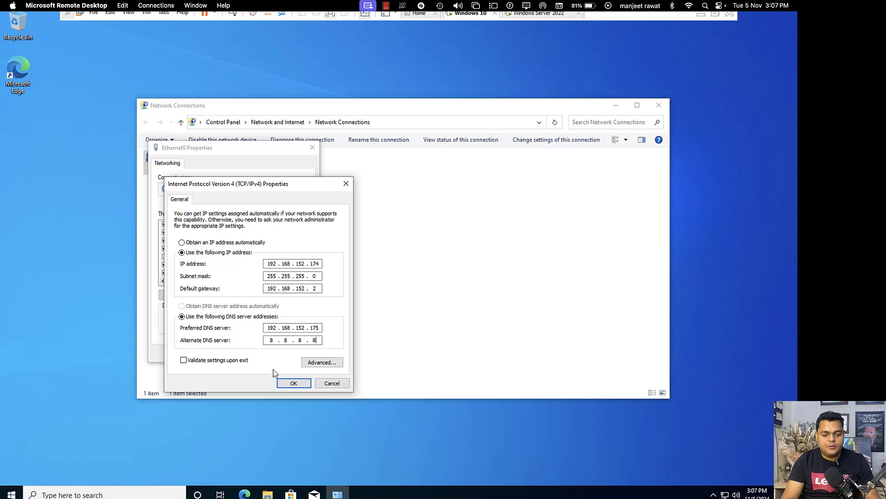
Apply the IPv4 settings, confirm the Ethernet0 properties and close the Network Connections window
click(292, 385)
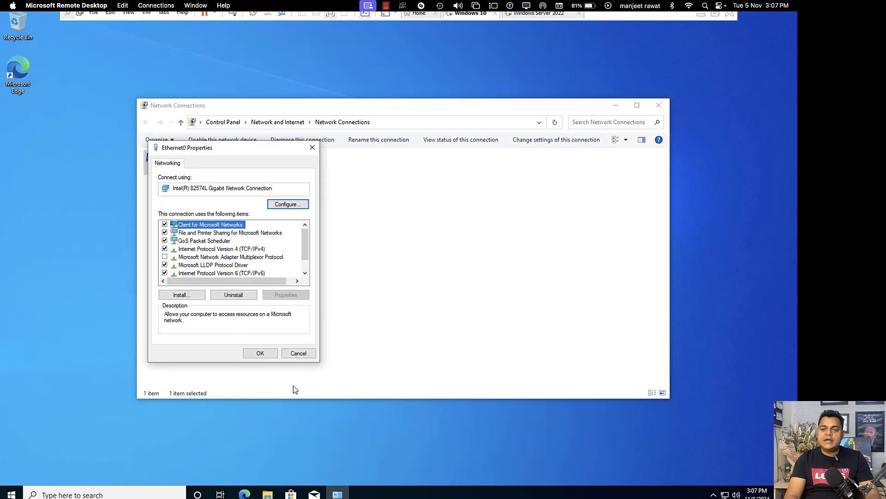
click(259, 353)
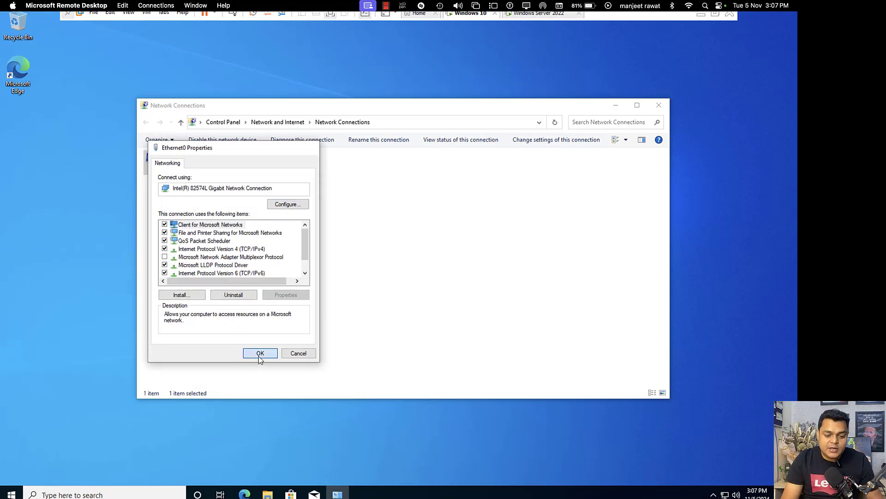
click(659, 110)
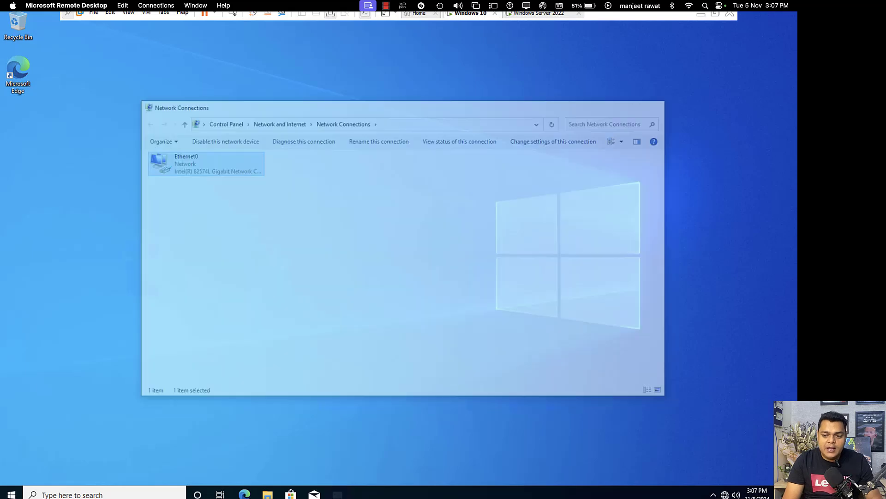
Run firewall.cpl, turn off Windows Defender Firewall for private and public networks, and close the firewall window
key(super+r)
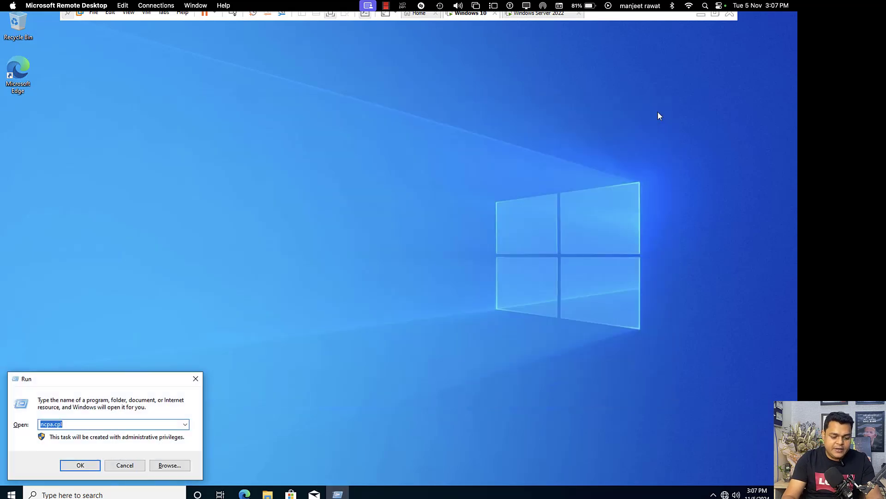
text(firewal)
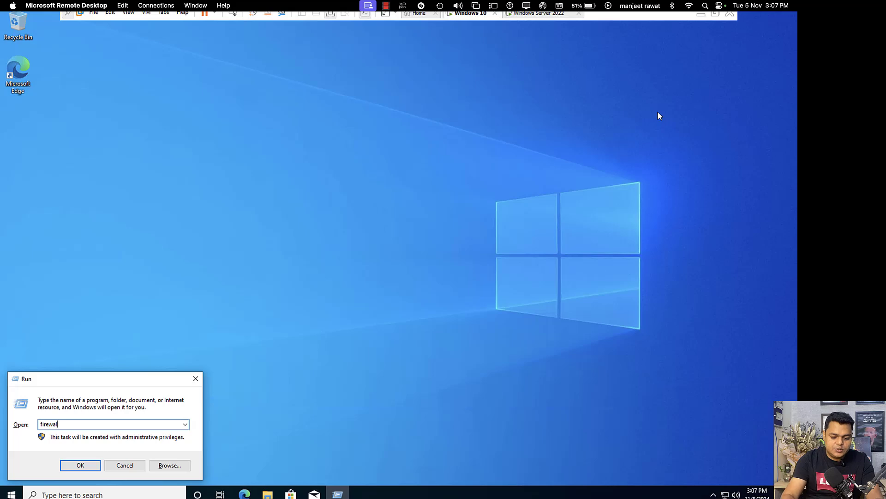
text(l.cpl)
key(Return)
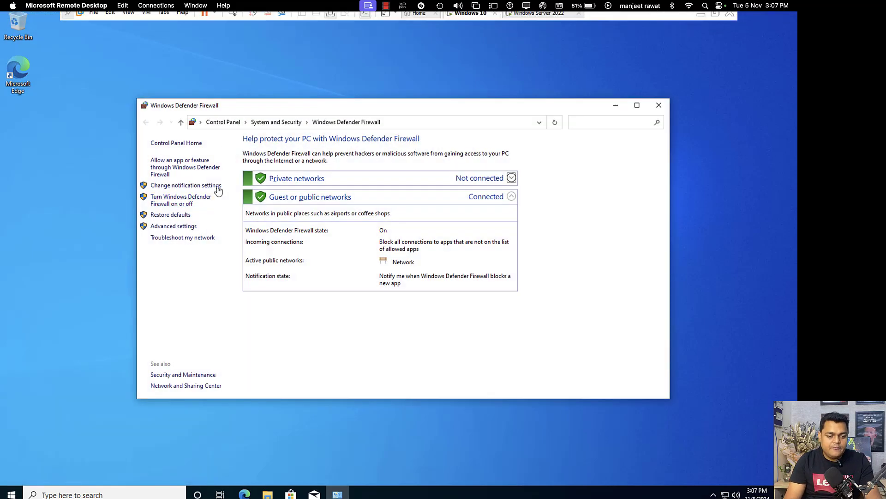
click(173, 202)
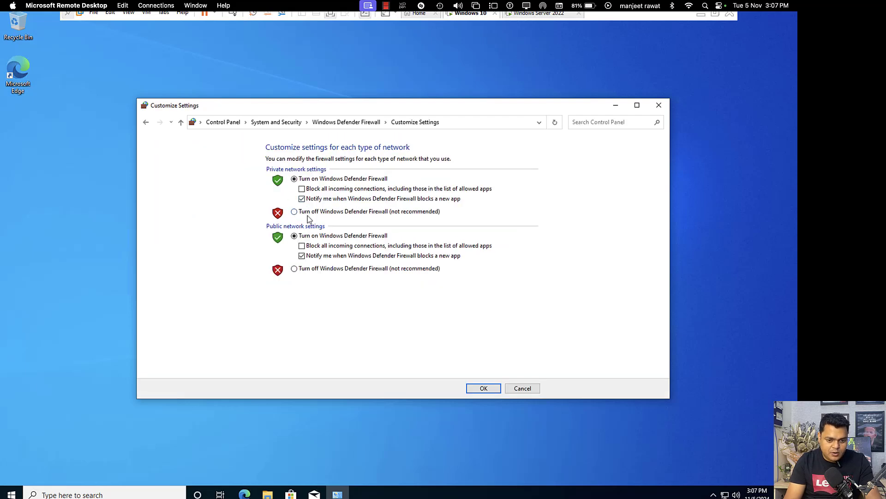
click(307, 214)
click(296, 270)
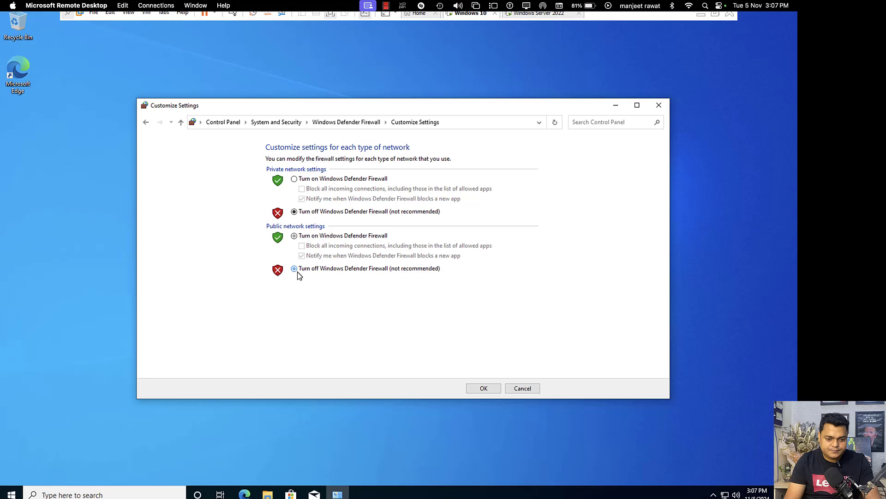
click(485, 391)
click(663, 105)
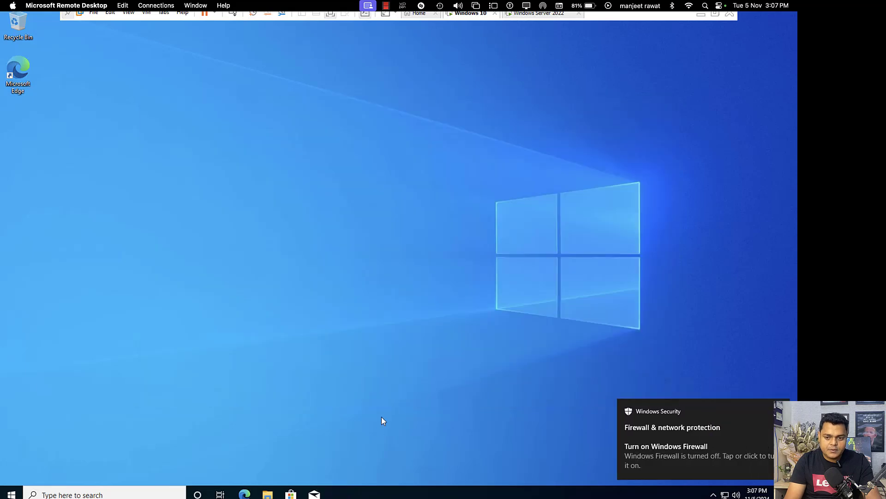
Test connectivity to the server by pinging 192.168.152.175 from a command prompt, then close the prompt
key(super+r)
text(cmd)
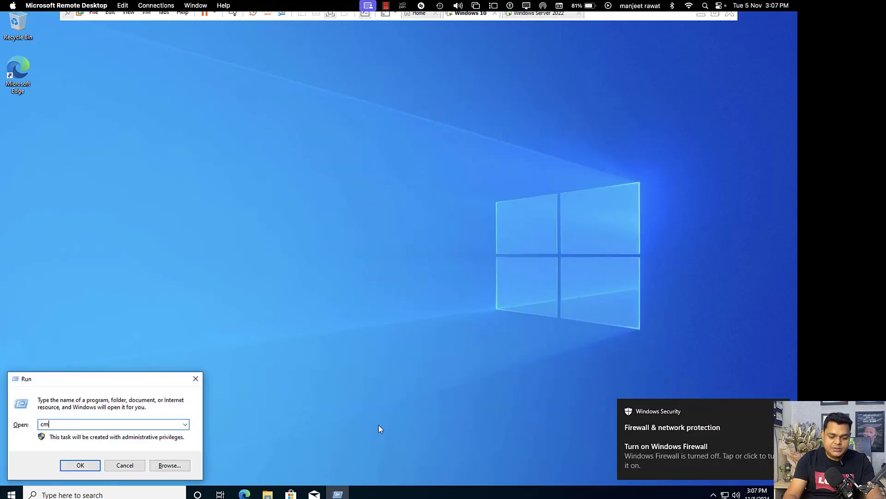
key(Return)
text(ping 1)
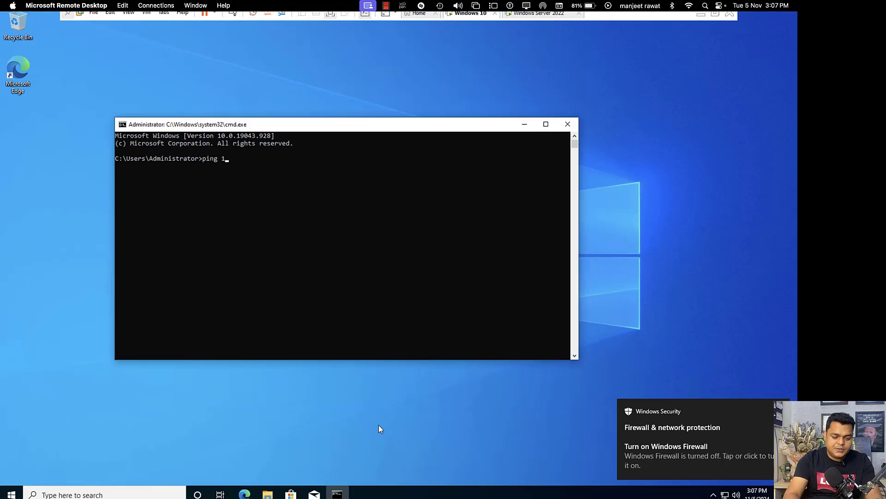
text(92.16)
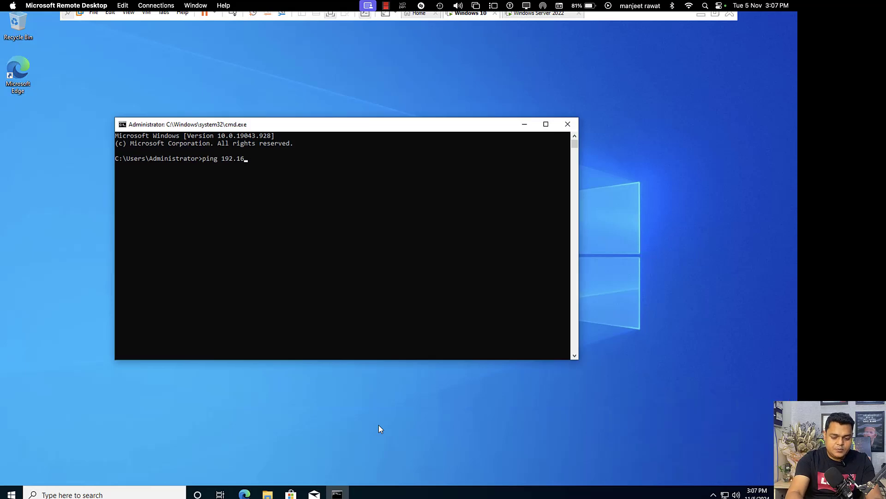
text(8.1)
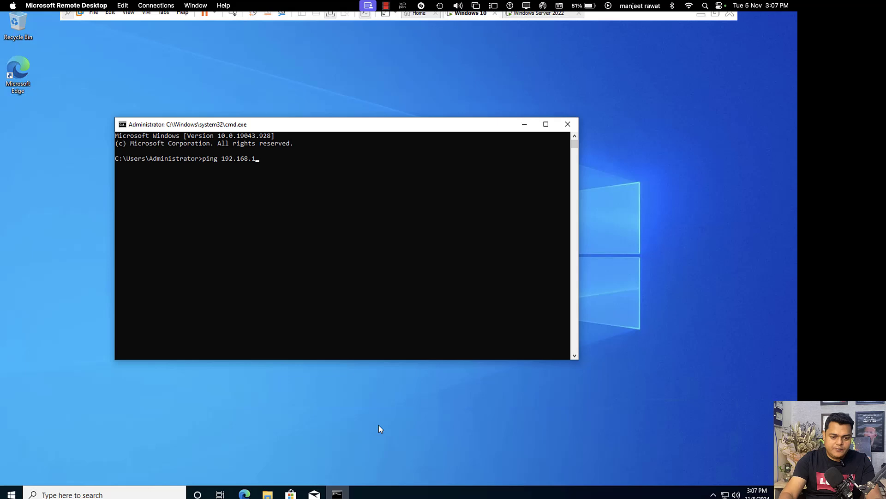
text(.52.1)
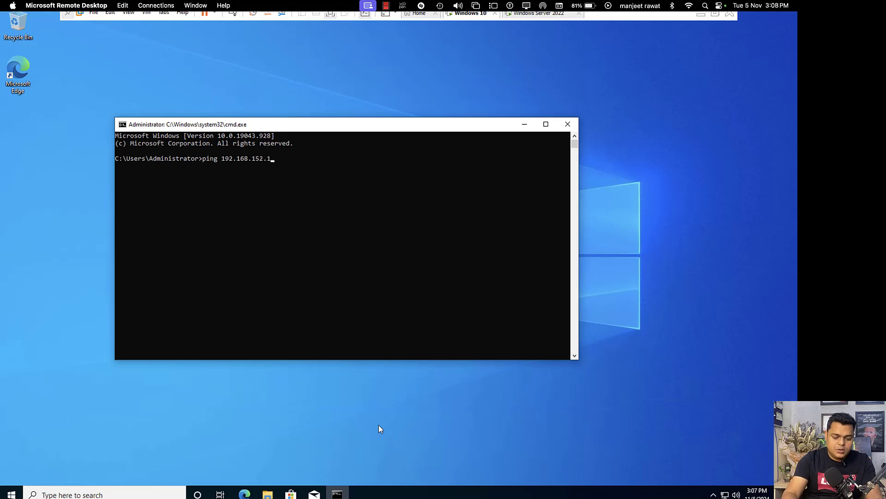
text(75)
key(Return)
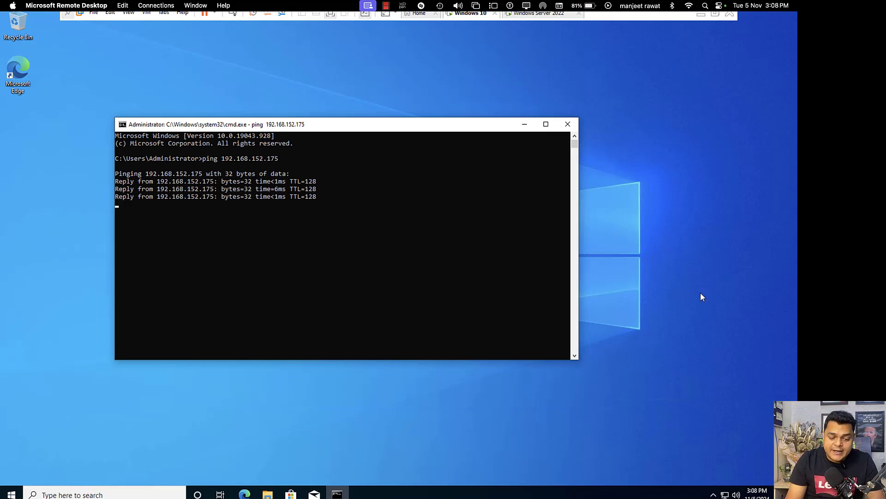
click(569, 126)
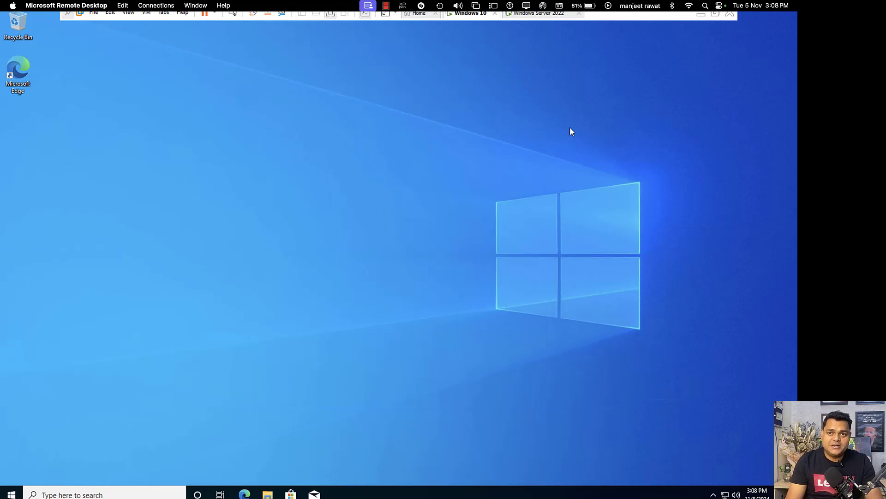
Open System Properties on the Windows 10 client by running sysdm.cpl
right_click(11, 493)
click(51, 447)
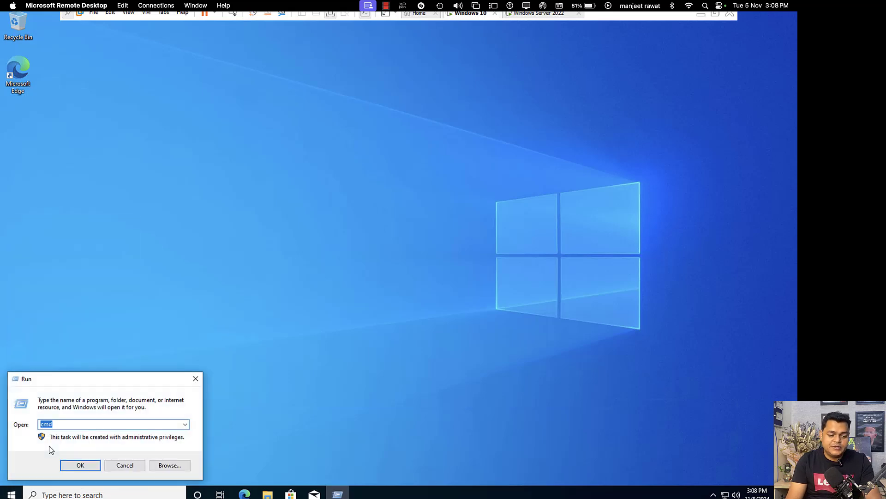
text(sysdm.cpl)
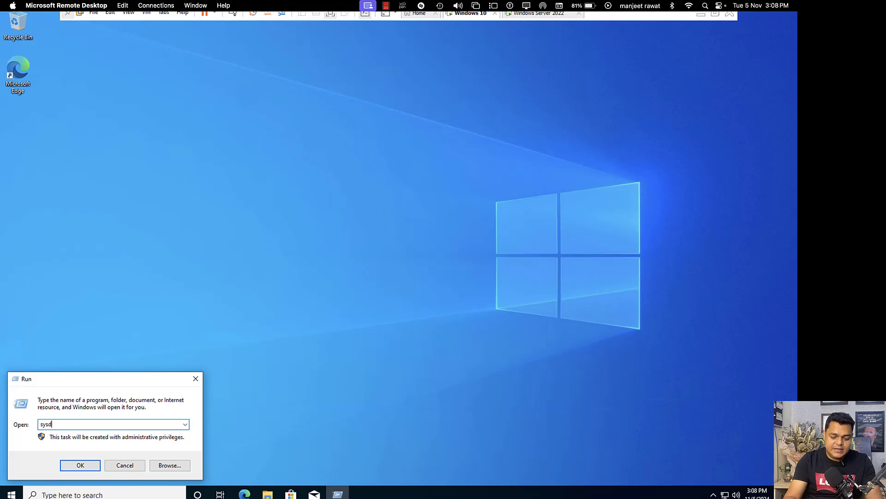
key(Return)
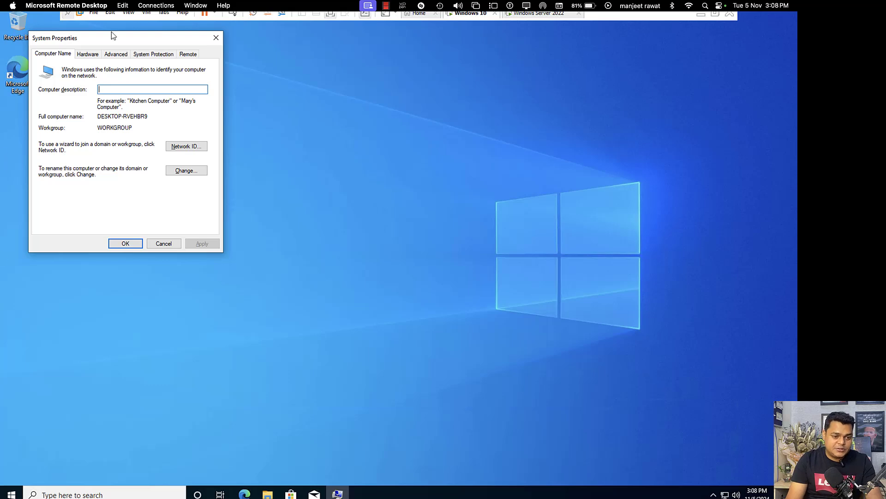
Change the computer's membership from workgroup to the domain cloud.com and submit the change
click(190, 174)
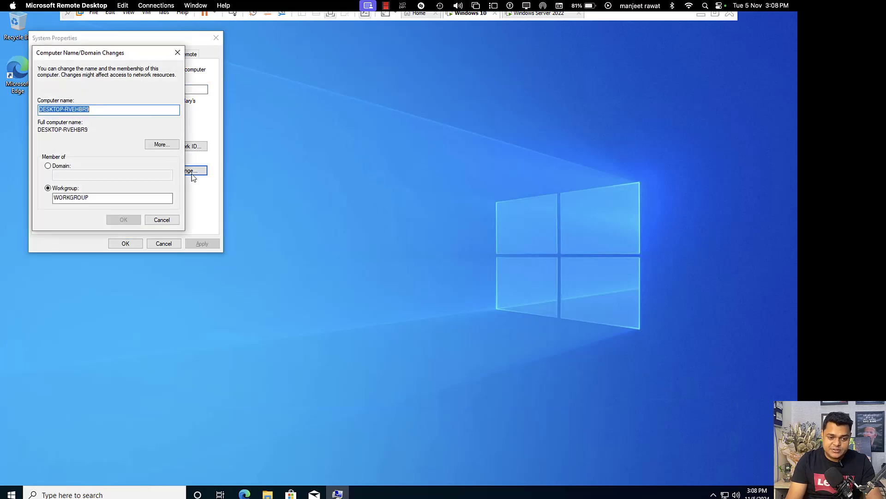
click(58, 165)
click(78, 175)
text(cl)
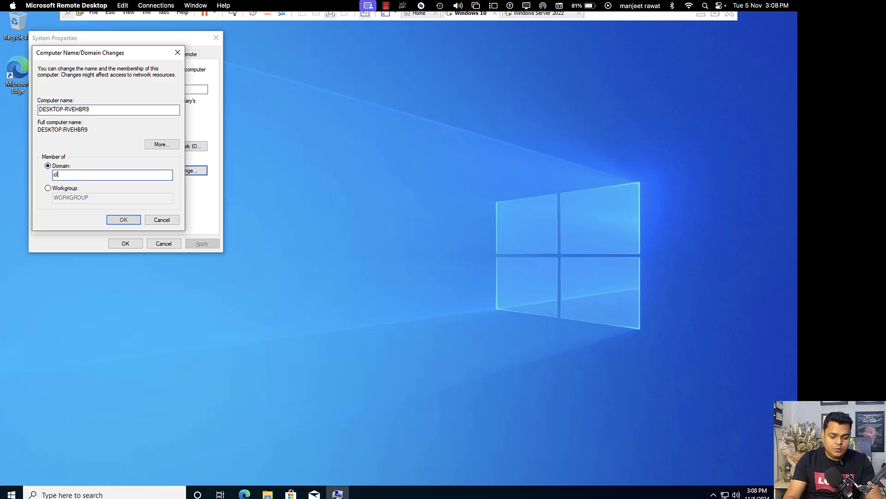
text(oud.com)
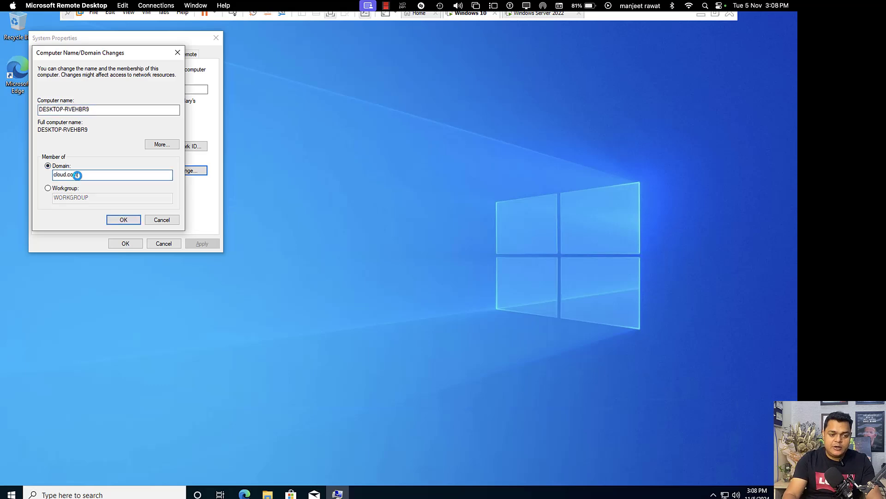
key(Return)
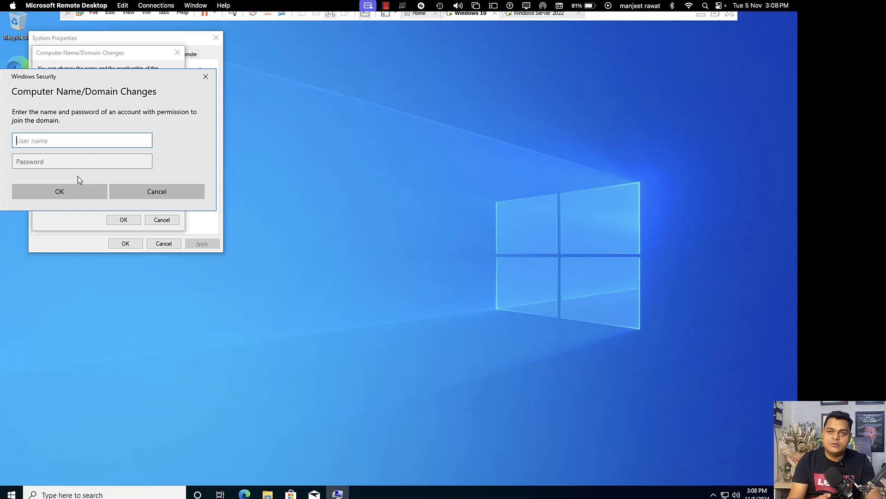
Authorize the domain join with the Administrator user name and the account password
text(Adm)
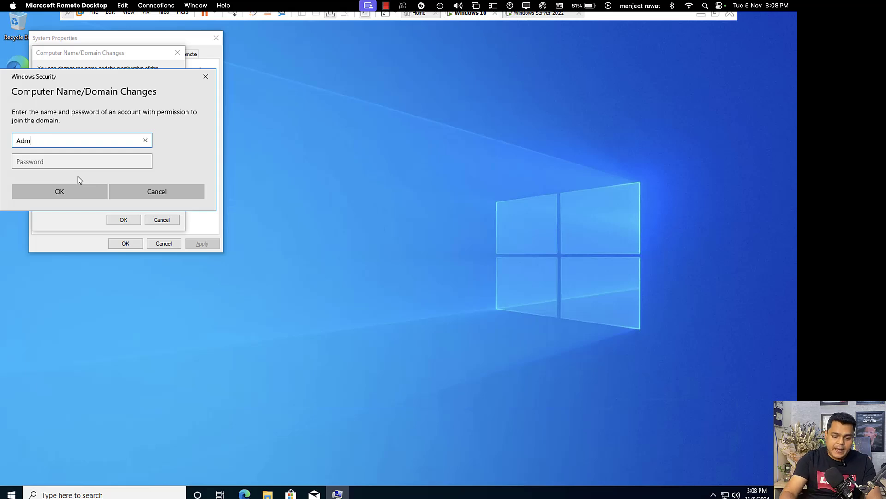
text(inistrator)
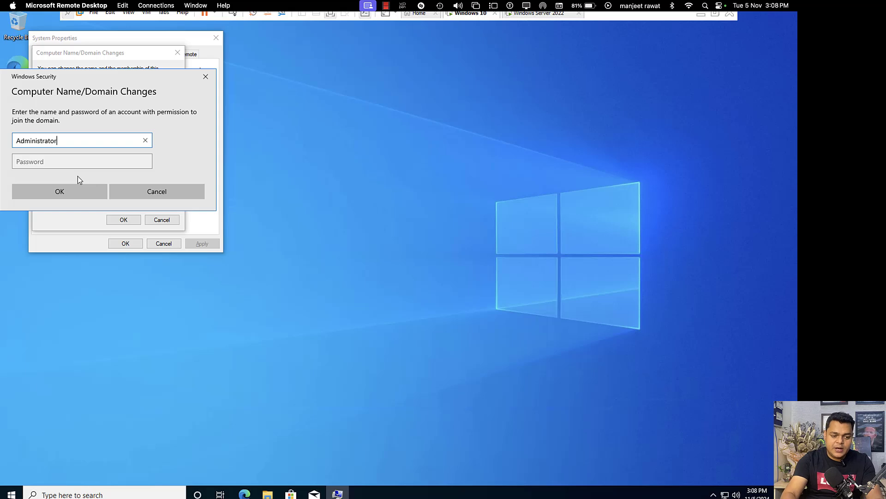
key(Tab)
text(******)
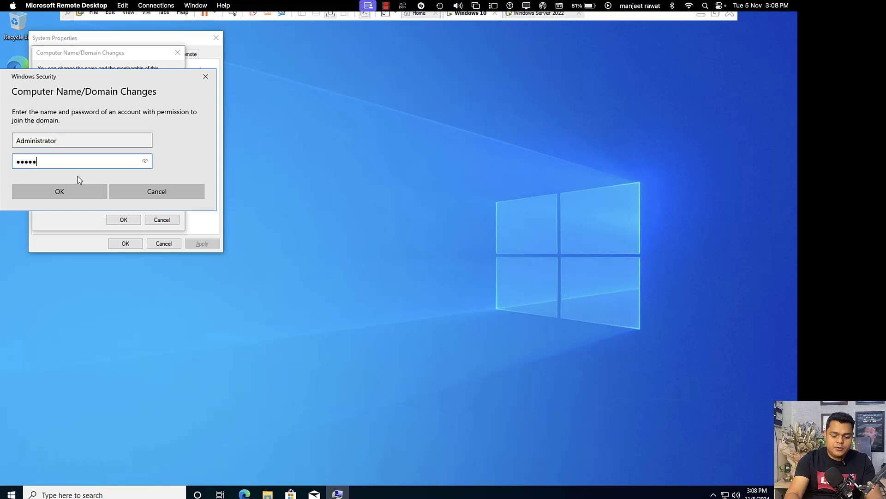
text(**)
key(Return)
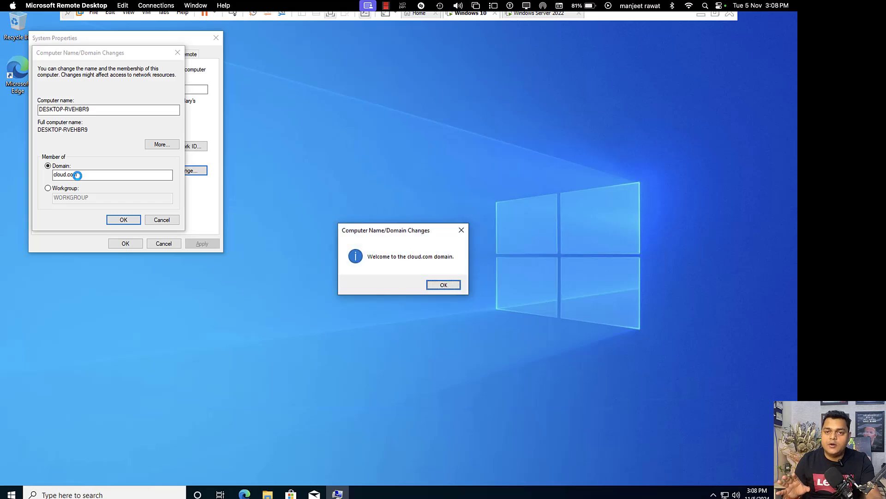
Acknowledge the domain join messages, close System Properties and restart the Windows 10 client
click(444, 284)
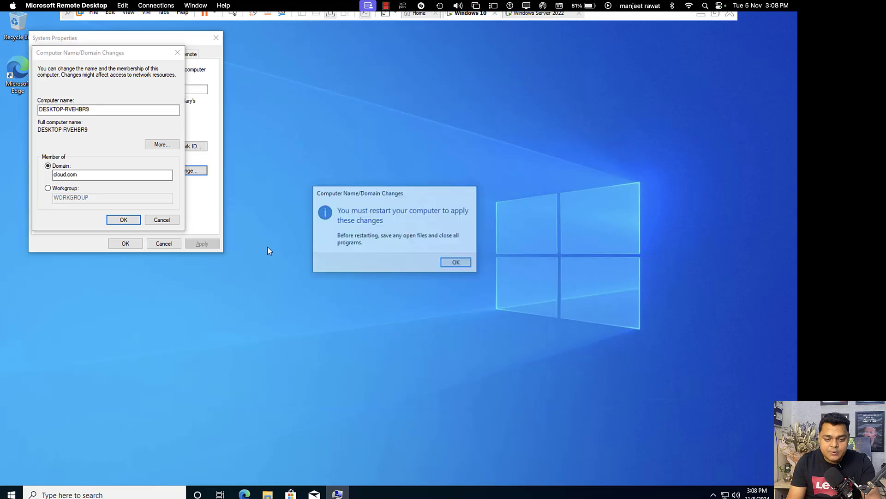
click(470, 264)
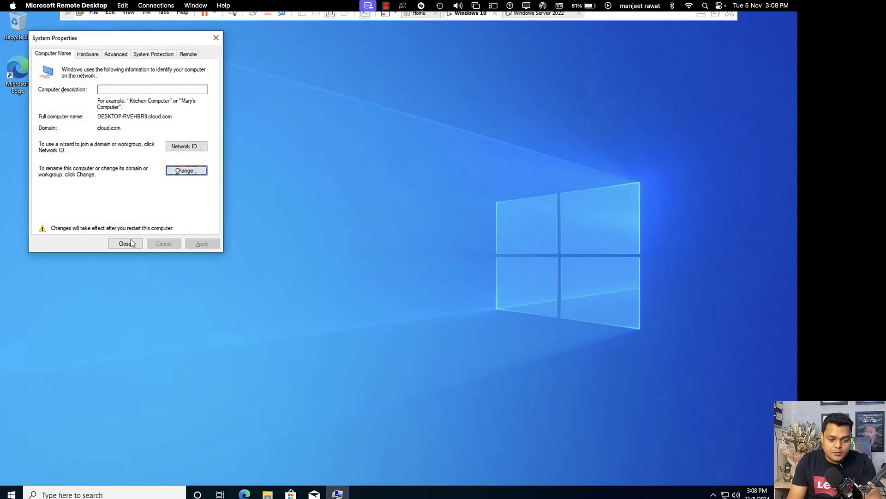
click(130, 241)
click(391, 259)
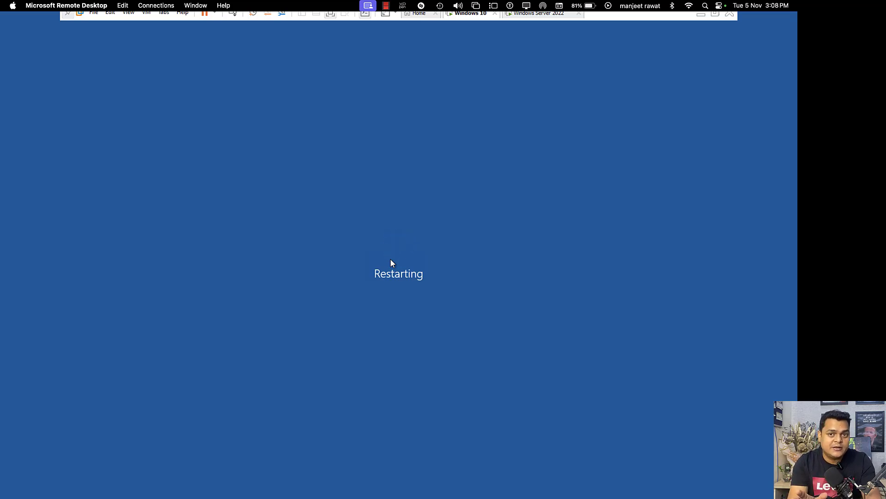
Switch to the Windows Server 2022 machine, close the command prompt and open Active Directory Users and Computers from Server Manager
click(543, 15)
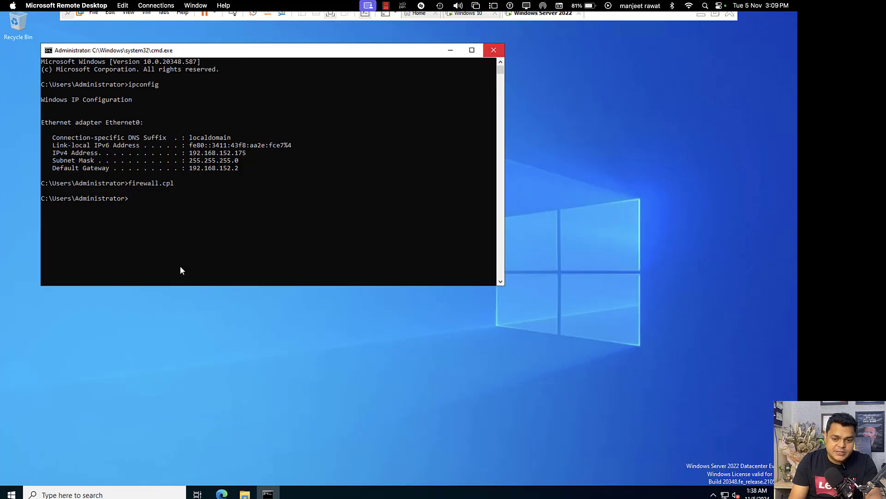
click(493, 51)
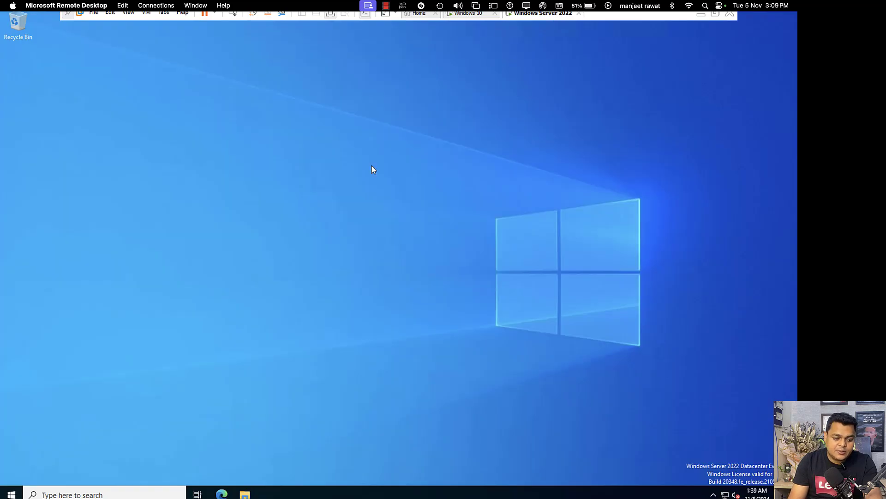
click(12, 493)
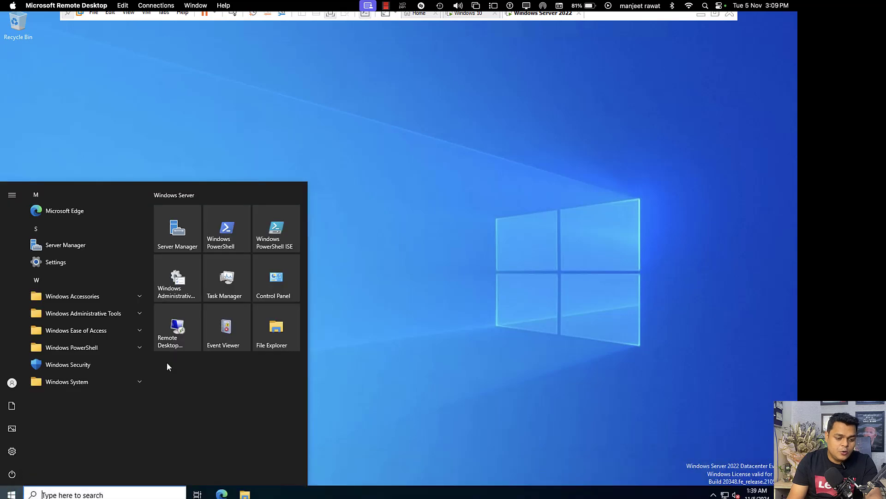
click(179, 241)
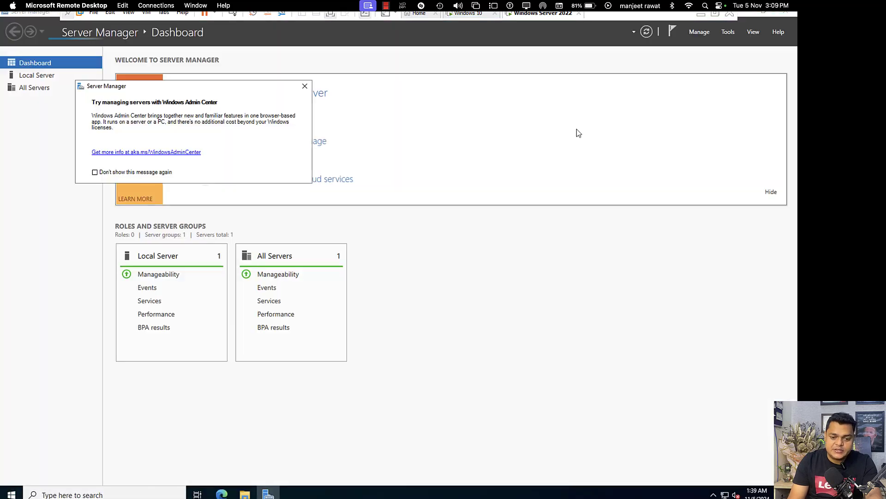
click(728, 31)
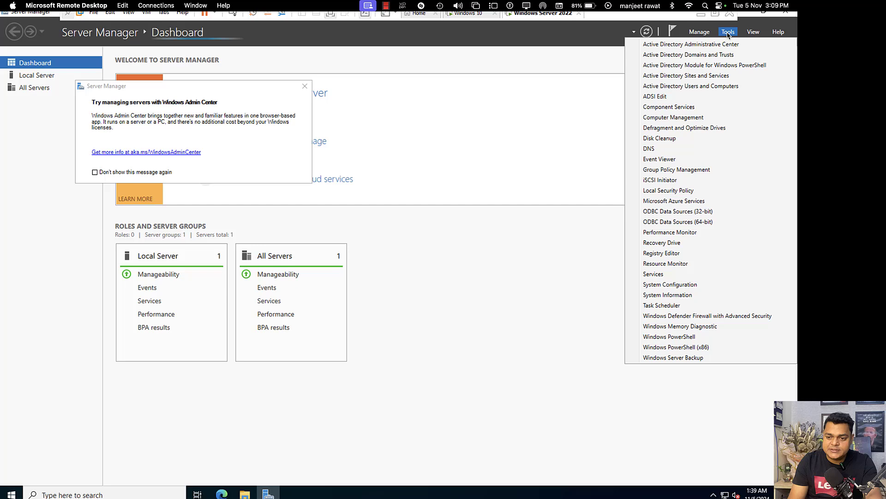
click(686, 87)
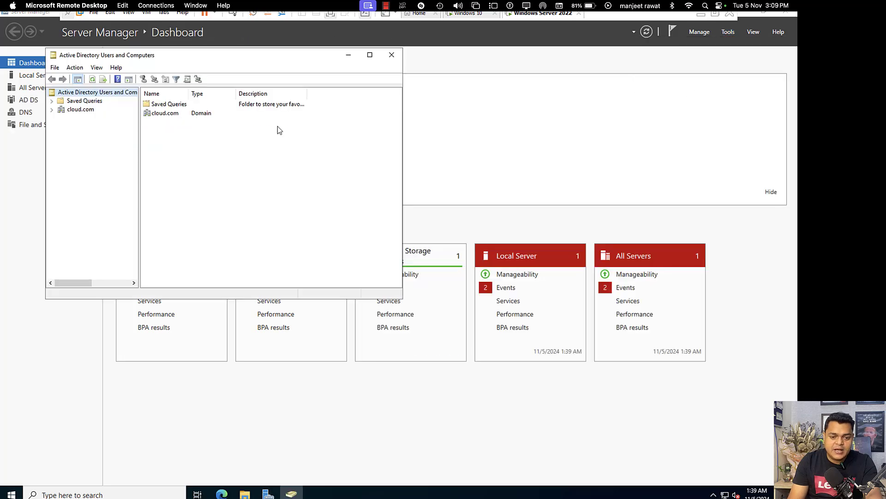
Expand cloud.com, maximize the console and examine the gcp and Telnet accounts in the Users container
double_click(76, 110)
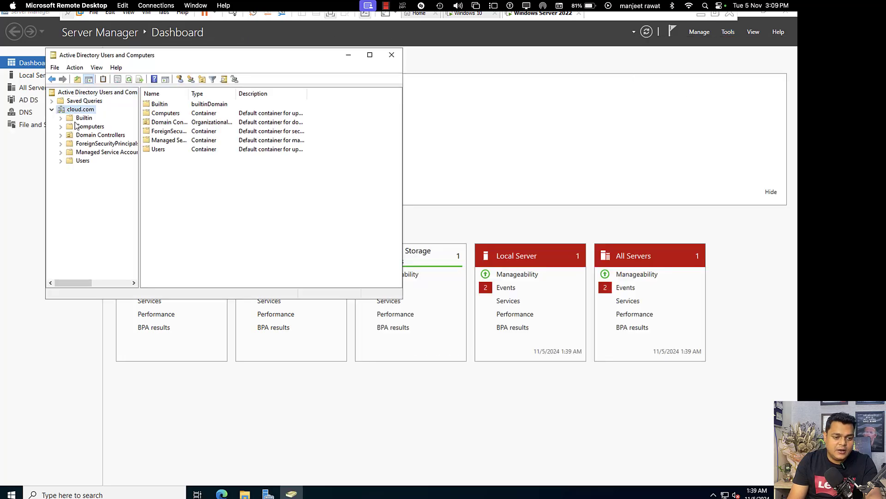
click(83, 161)
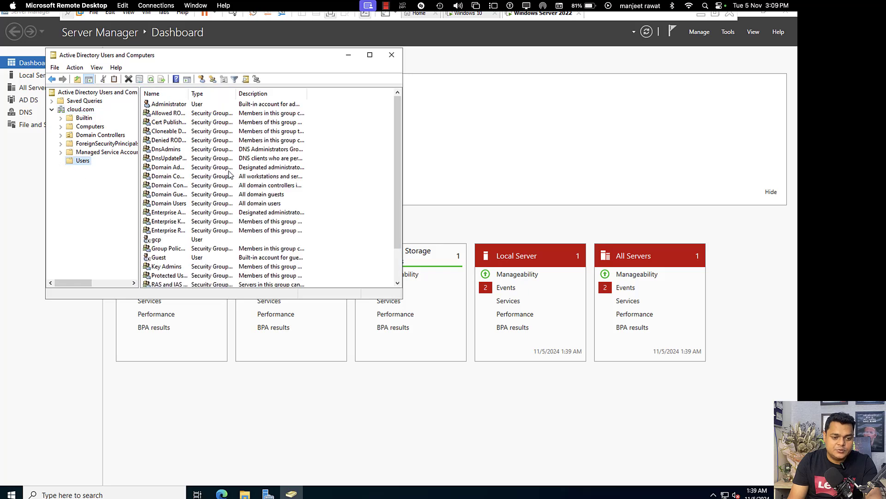
click(370, 55)
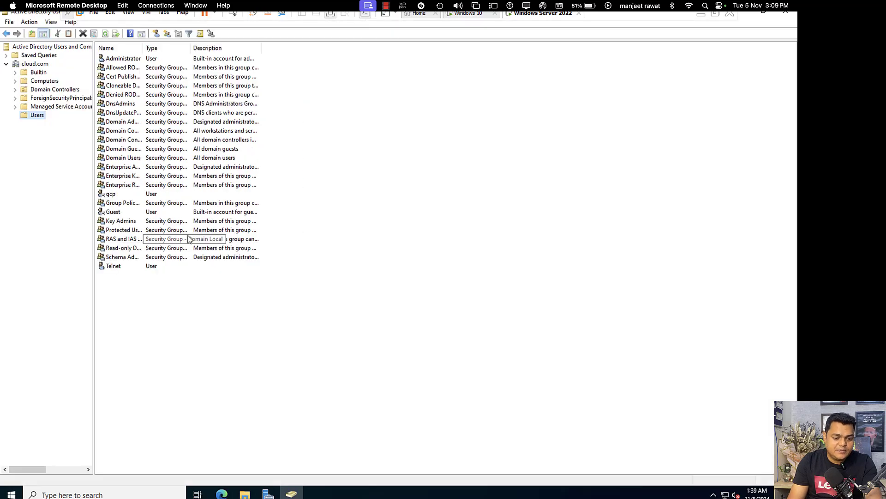
click(113, 195)
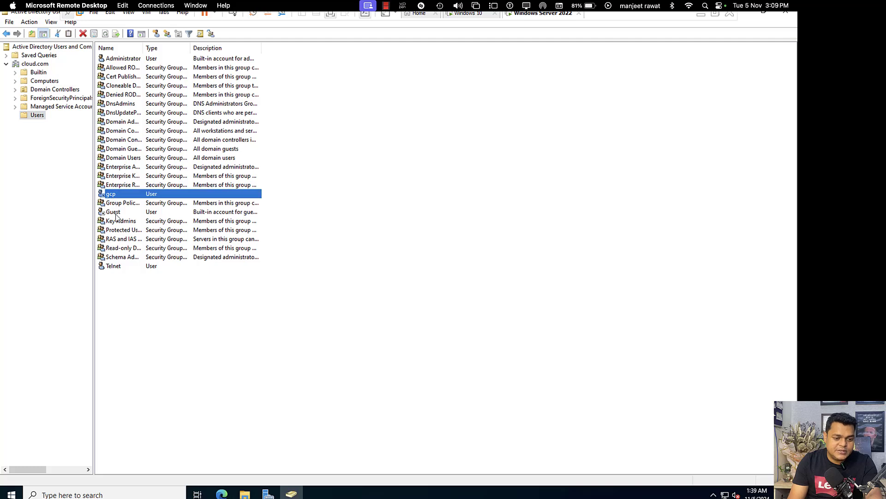
click(117, 269)
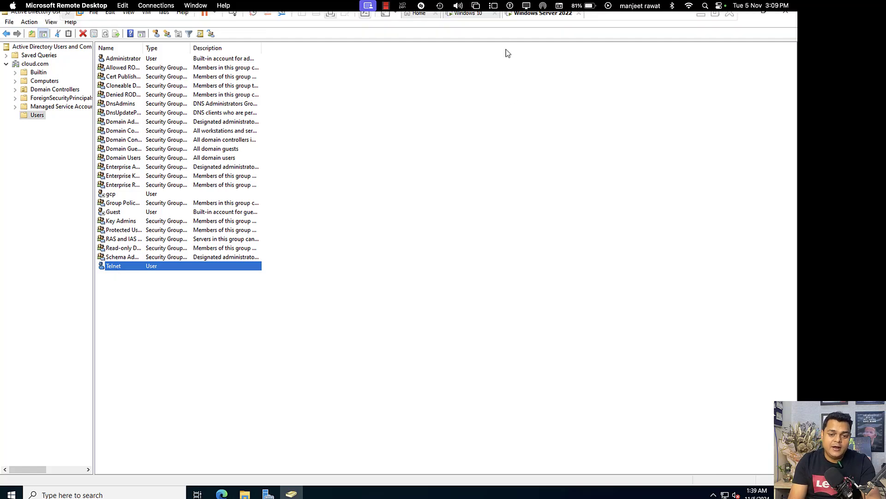
Switch to the Windows 10 client and sign in to the CLOUD domain as another user, telnet, with the account password
click(477, 18)
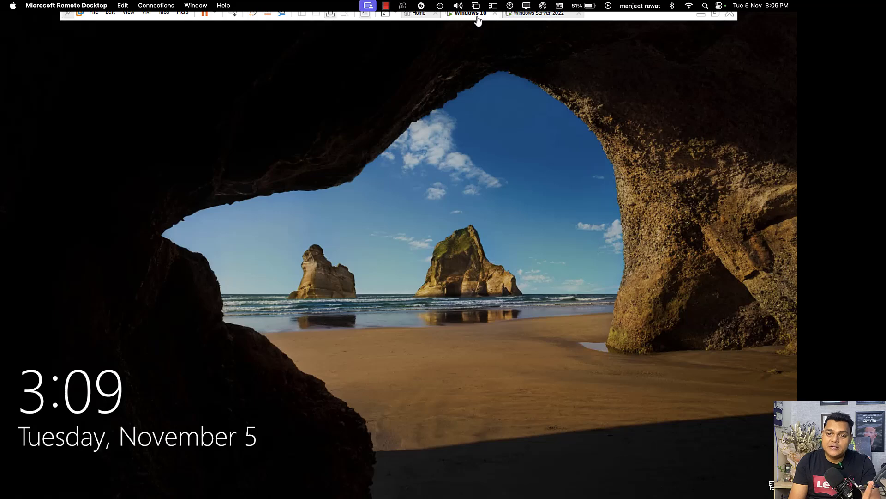
click(232, 17)
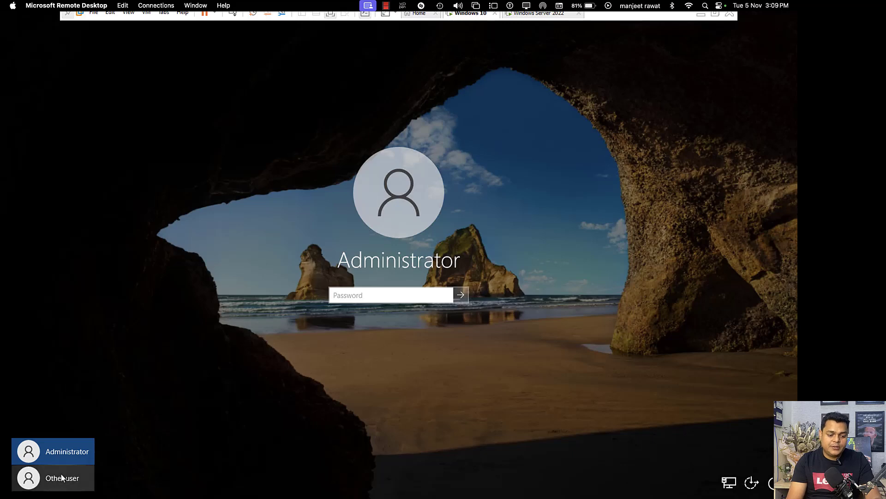
click(62, 477)
text(telne)
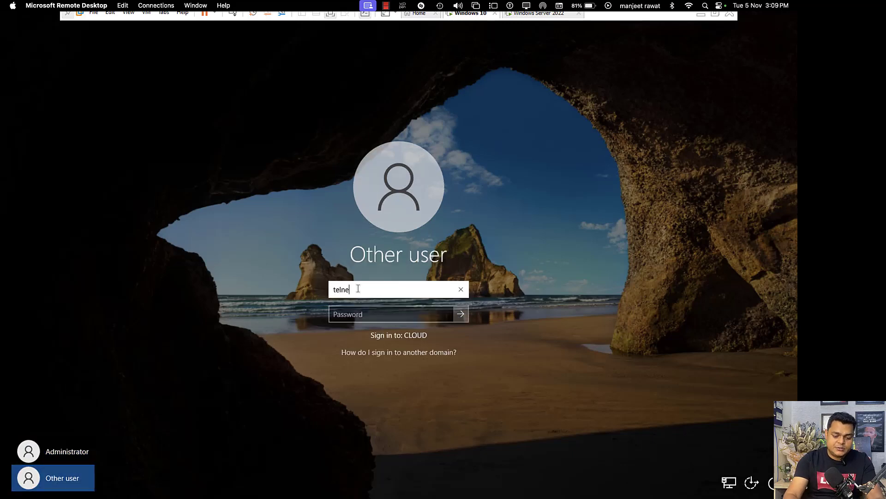
text(t)
key(Tab)
text(••••••••••)
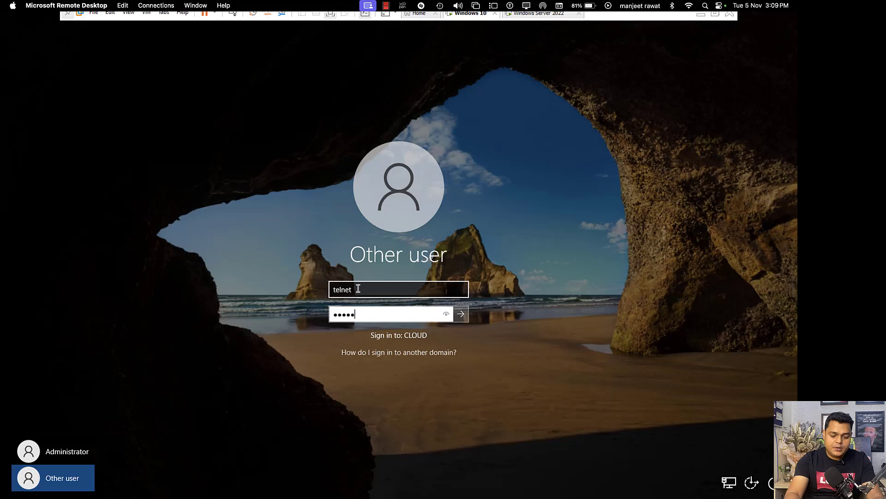
key(Return)
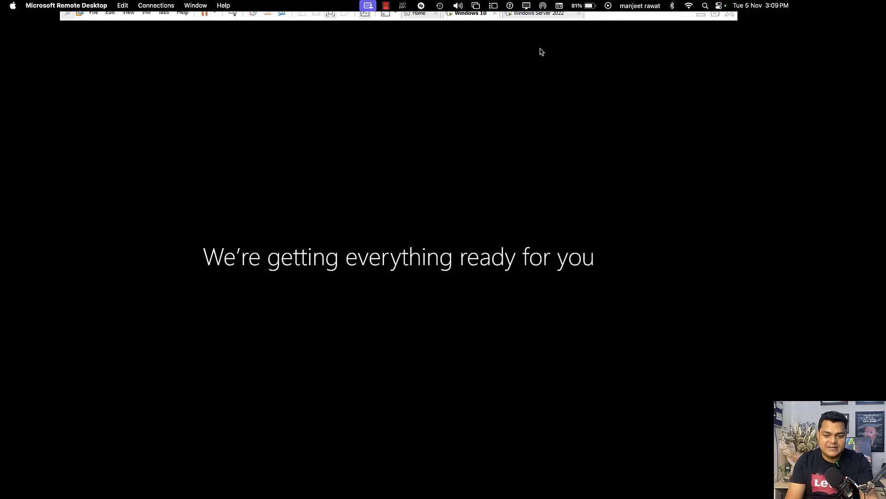
Return to the Windows Server 2022 machine, view the Computers container of cloud.com and widen its Name column to check the joined client
click(548, 21)
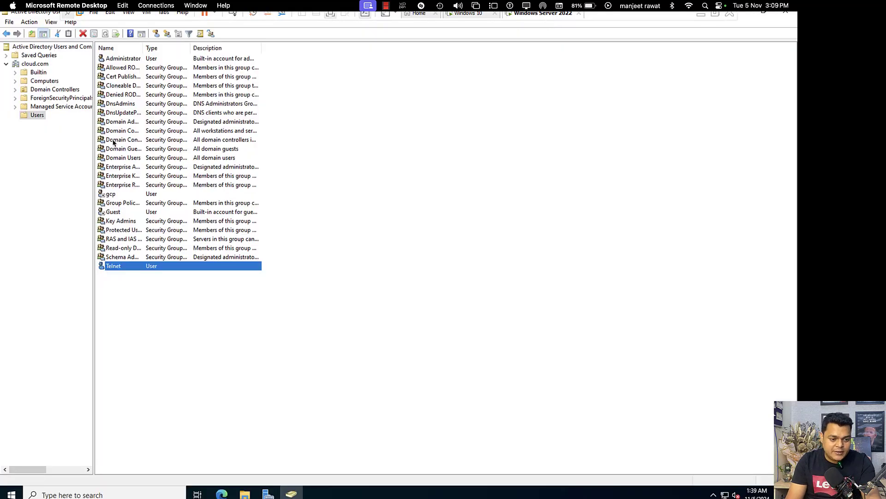
click(49, 81)
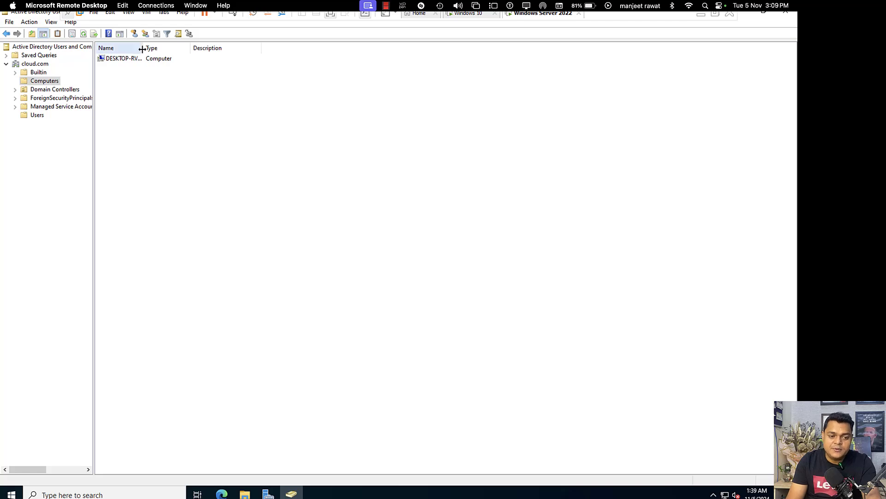
drag(142, 49, 200, 49)
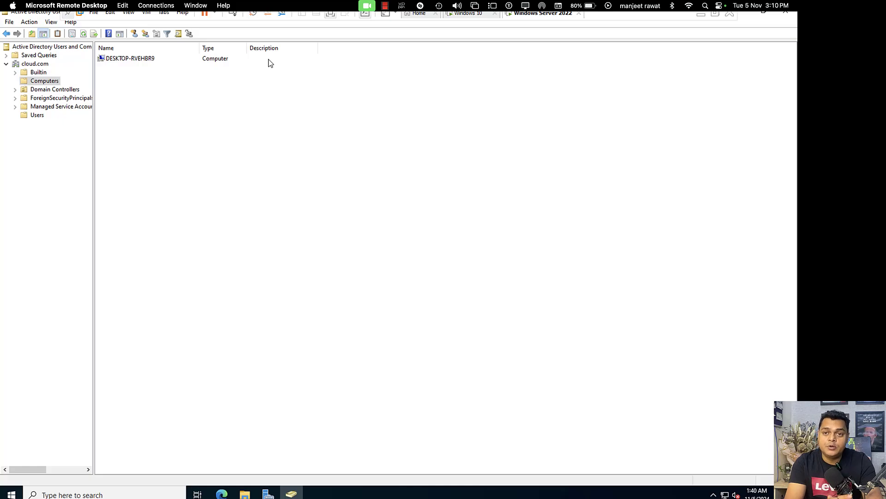
key(ctrl+Left)
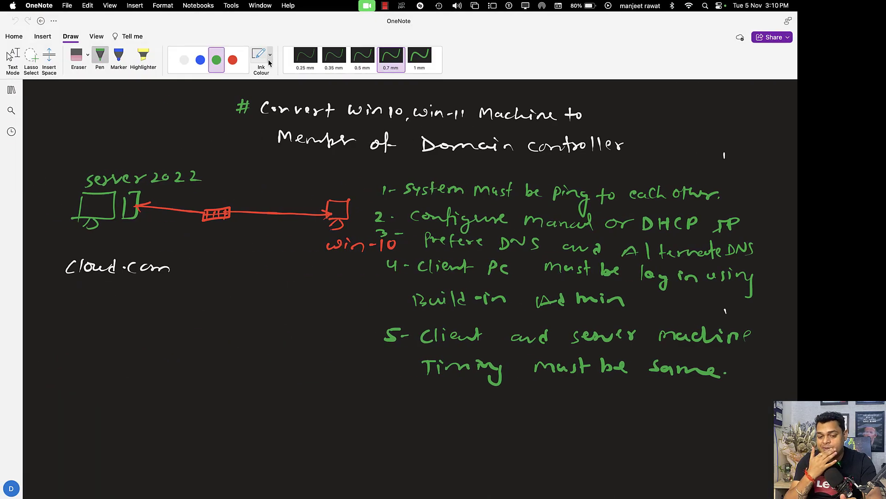
key(ctrl+Left)
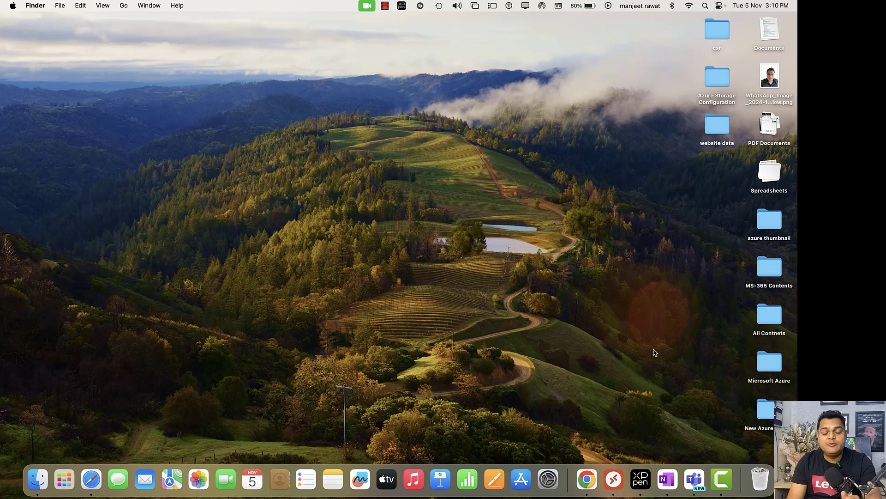